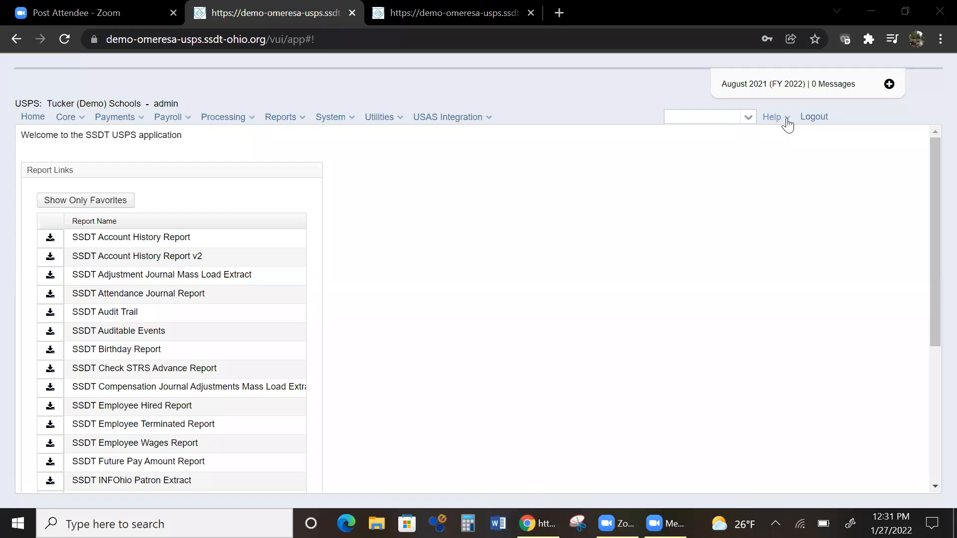
Step: Start a new custom field definition in the system's Custom Field Definition list and set its type to Text
{"action": "left_click", "coordinate": [356, 123]}
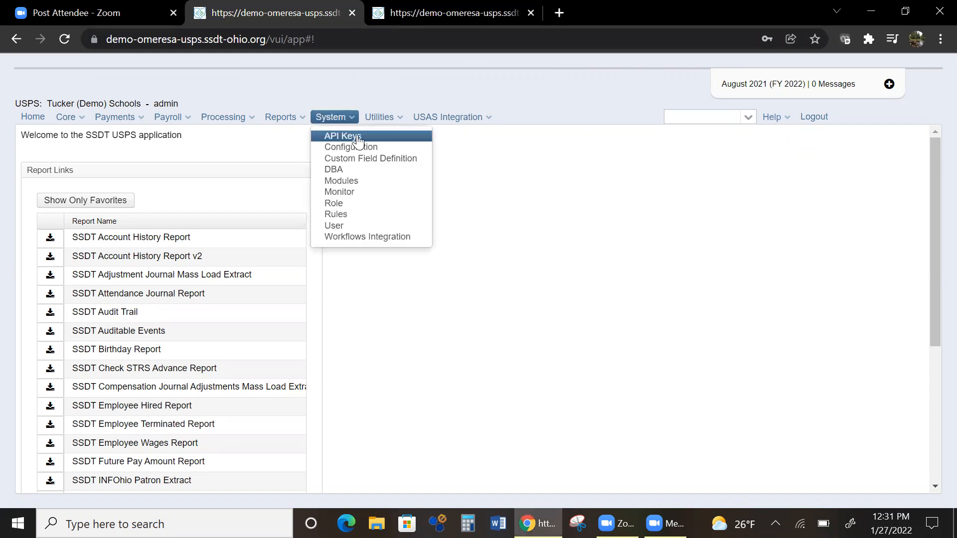
{"action": "left_click", "coordinate": [378, 161]}
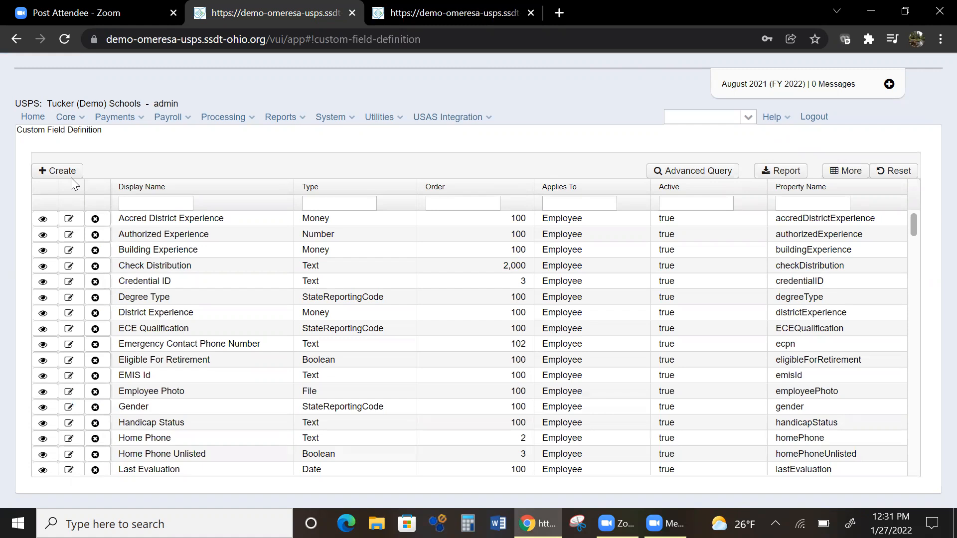
{"action": "left_click", "coordinate": [73, 175]}
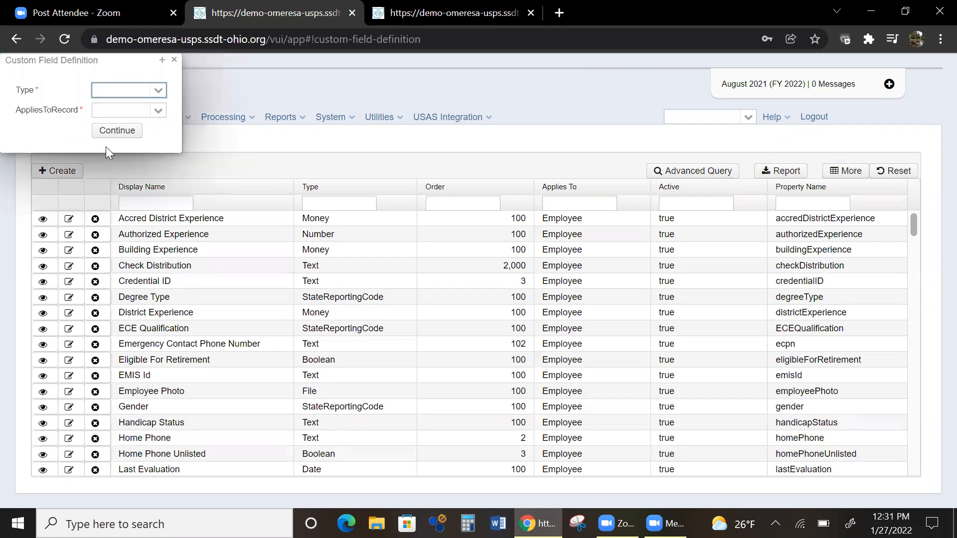
{"action": "left_click", "coordinate": [159, 91]}
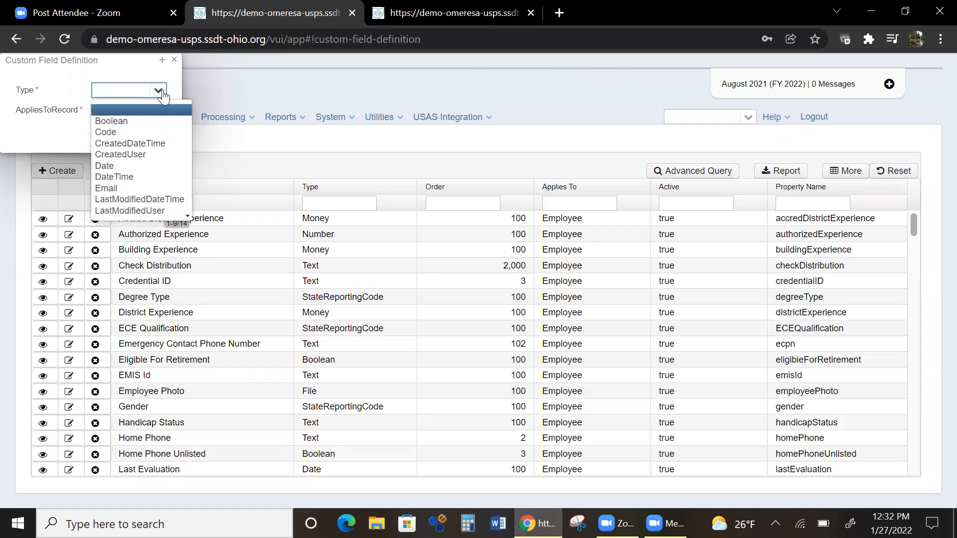
{"action": "key", "text": "Down"}
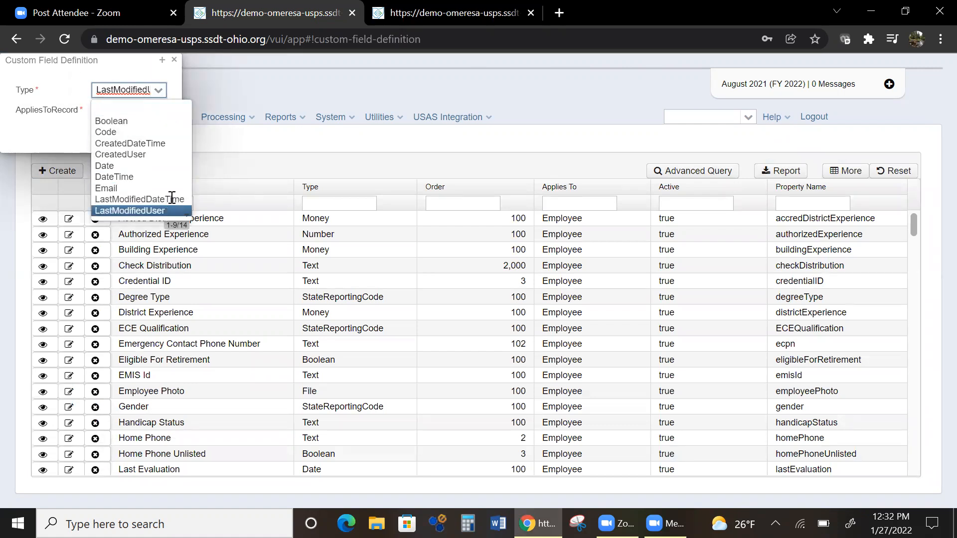
{"action": "scroll", "coordinate": [172, 199], "scroll_direction": "down", "scroll_amount": 3}
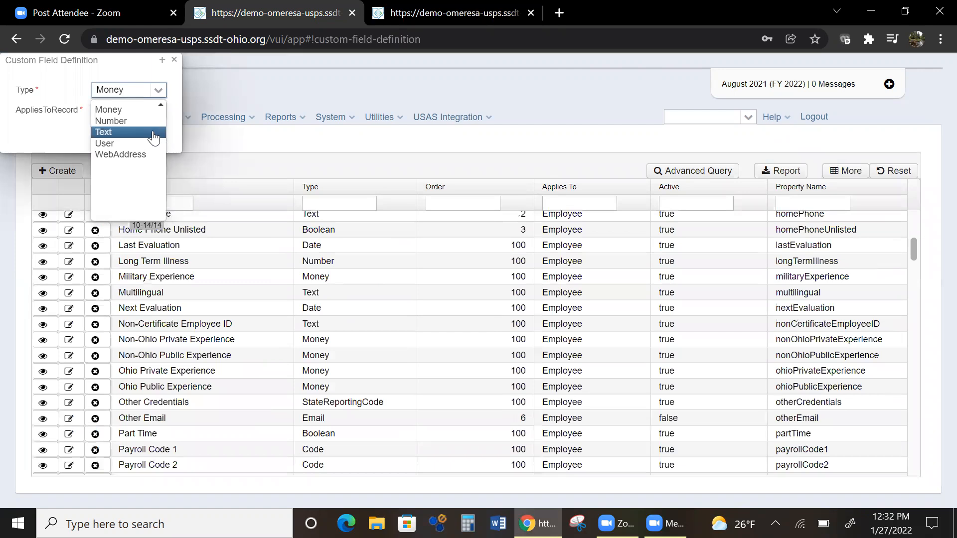
{"action": "left_click", "coordinate": [154, 132]}
{"action": "left_click", "coordinate": [159, 90]}
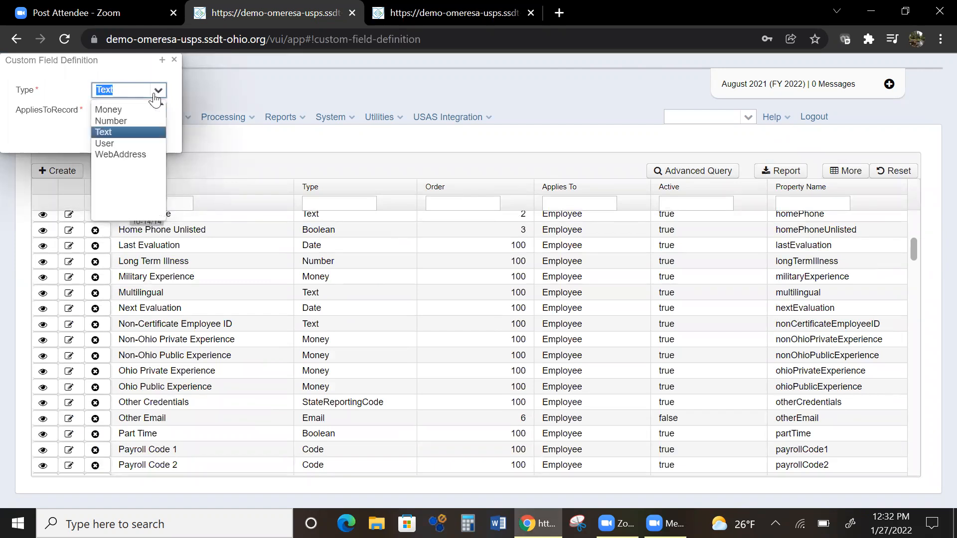
{"action": "scroll", "coordinate": [146, 124], "scroll_direction": "up", "scroll_amount": 3}
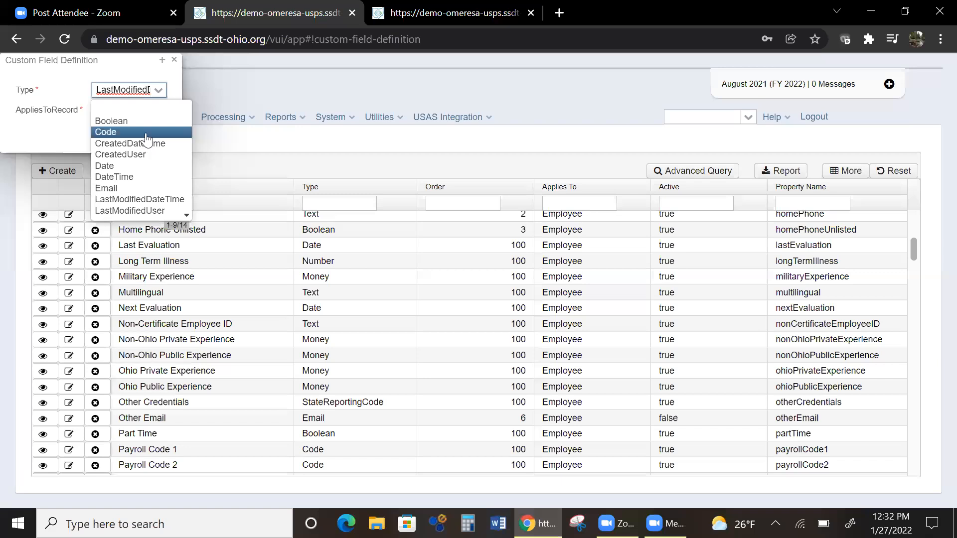
{"action": "left_click", "coordinate": [150, 84]}
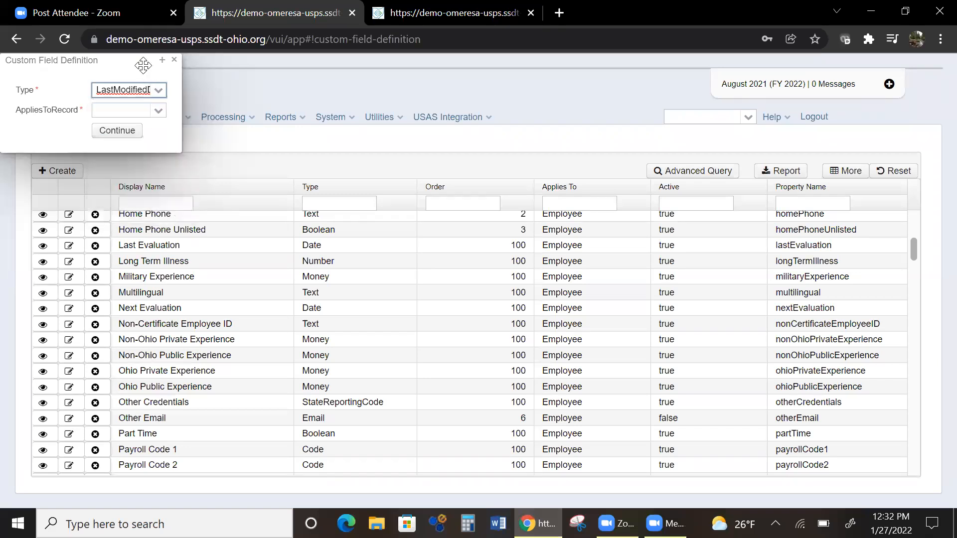
Step: Apply the new custom field to the Employee record and continue to its detail form
{"action": "left_click", "coordinate": [152, 112]}
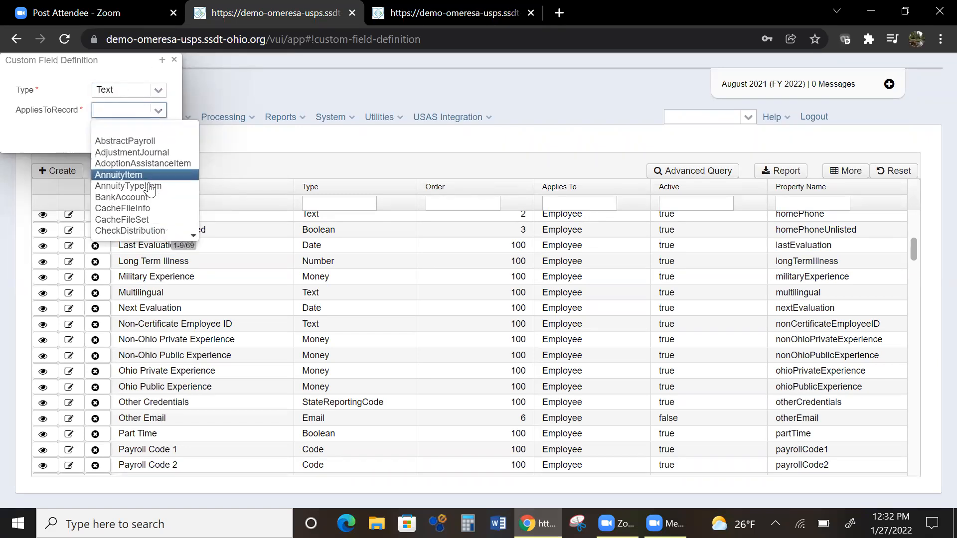
{"action": "type", "text": "Ch"}
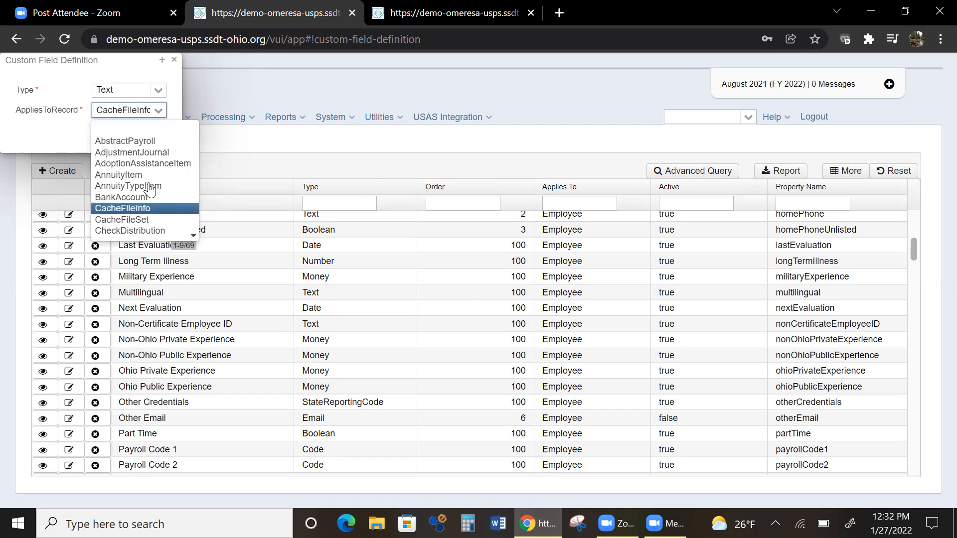
{"action": "type", "text": "emp"}
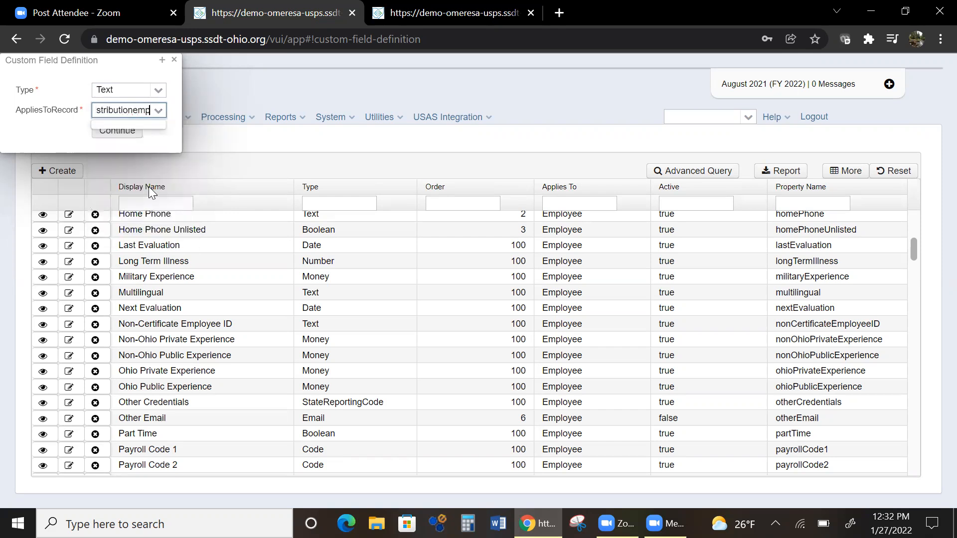
{"action": "key", "text": "ctrl+a"}
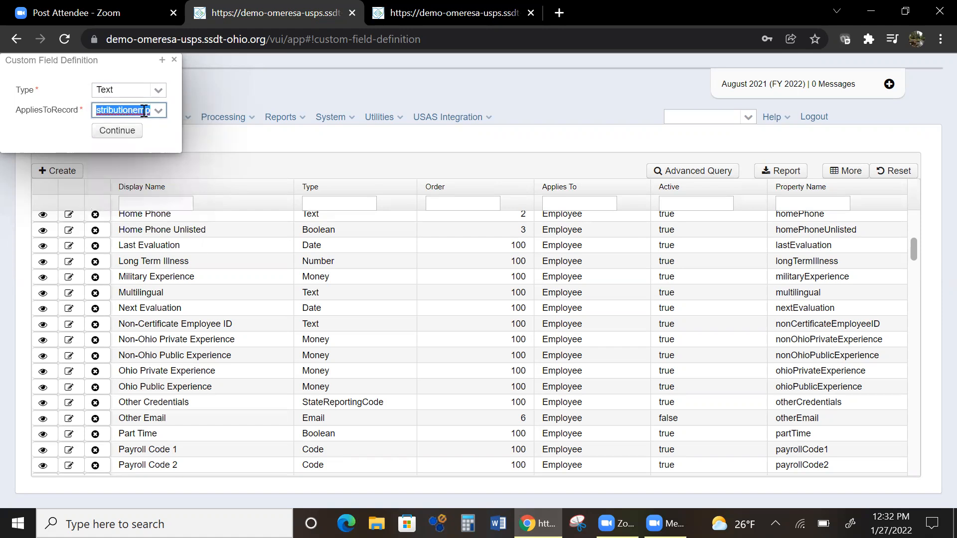
{"action": "key", "text": "BackSpace"}
{"action": "type", "text": "em"}
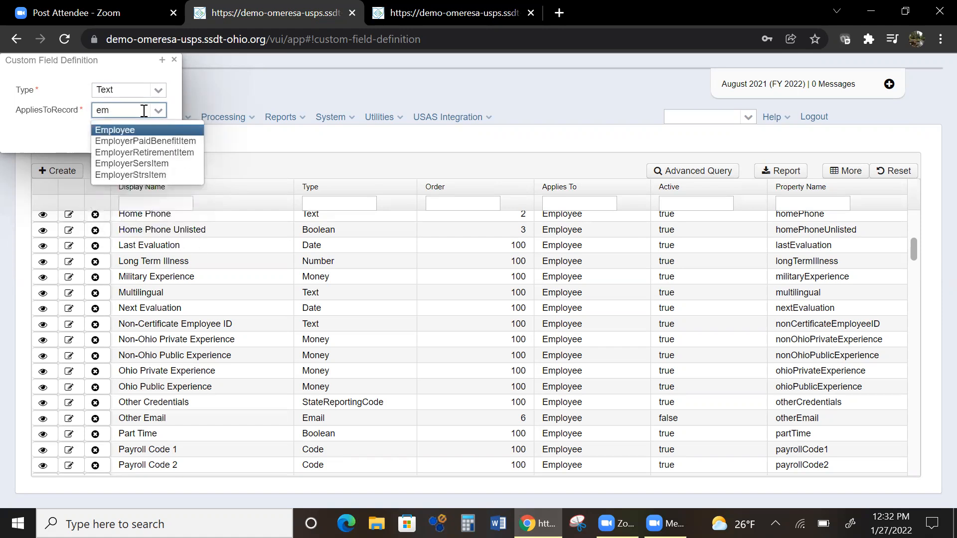
{"action": "key", "text": "Return"}
{"action": "left_click", "coordinate": [132, 134]}
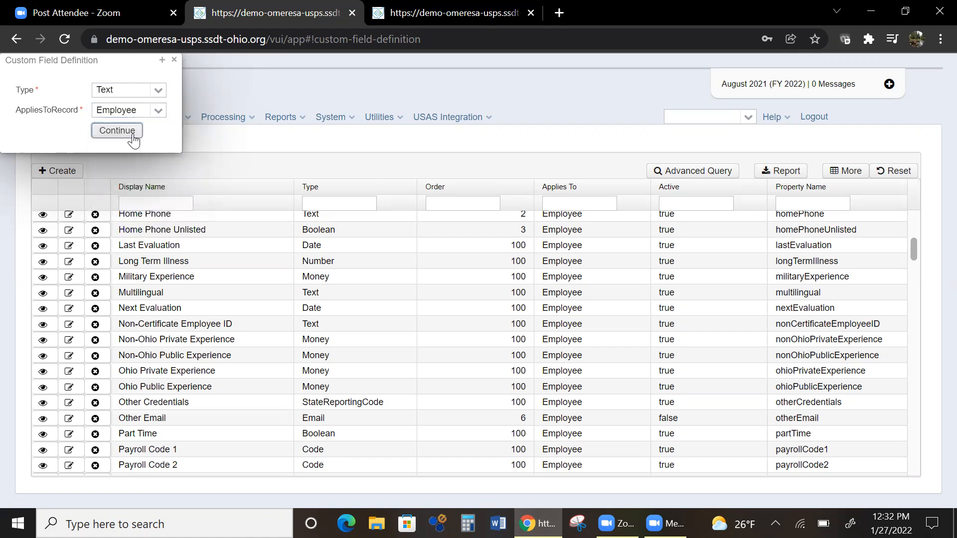
{"action": "left_click", "coordinate": [132, 133]}
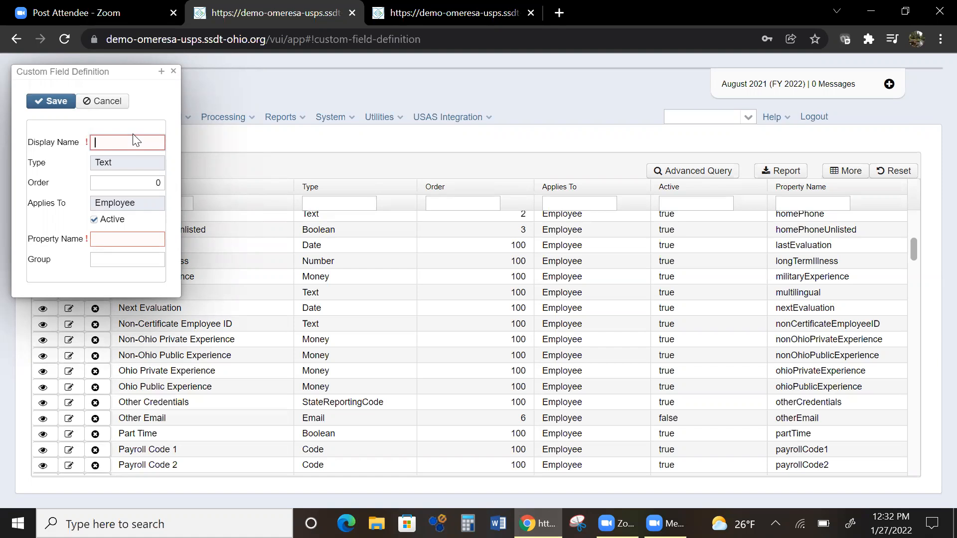
Step: Enter Emergency Contact as the custom field's display name
{"action": "type", "text": "Eme"}
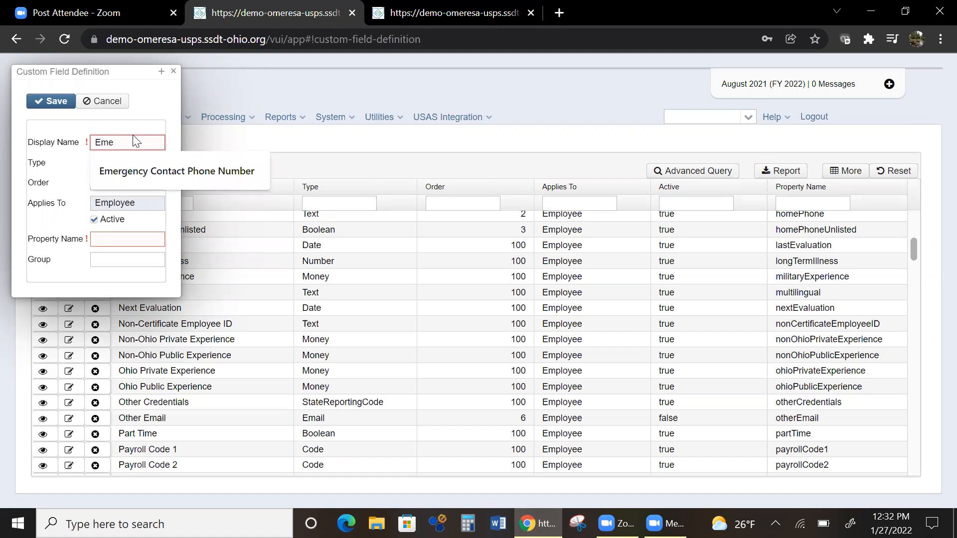
{"action": "left_click", "coordinate": [176, 169]}
{"action": "left_click_drag", "start_coordinate": [163, 143], "coordinate": [214, 132]}
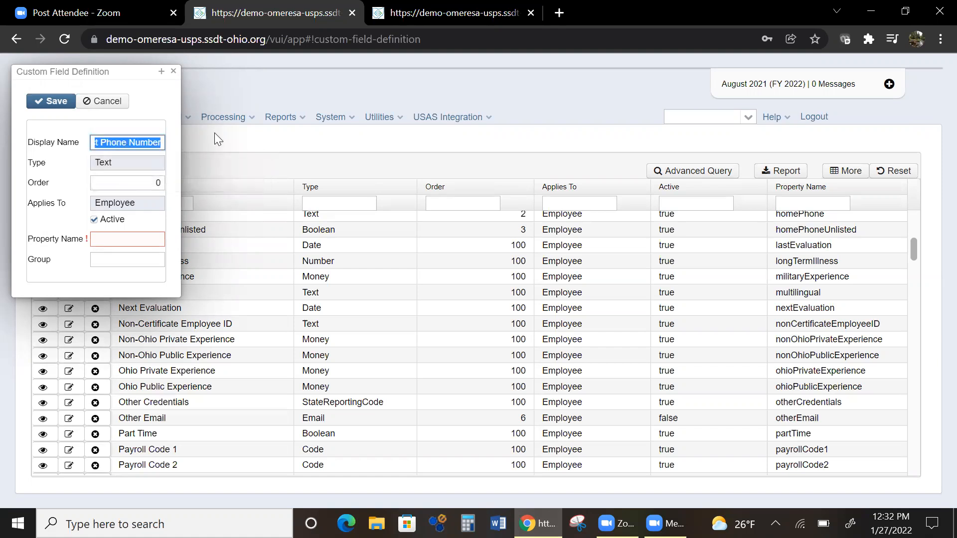
{"action": "key", "text": "BackSpace"}
{"action": "type", "text": "tact"}
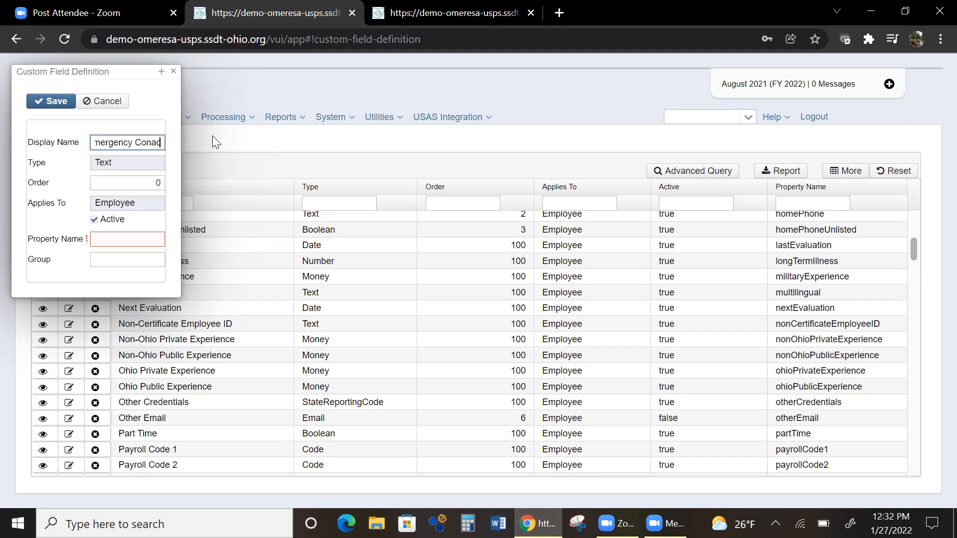
{"action": "left_click", "coordinate": [145, 142]}
{"action": "key", "text": "BackSpace"}
{"action": "type", "text": "t"}
Step: Open the first employee's record for editing and examine the order of the fields in its Contact section
{"action": "left_click", "coordinate": [138, 183]}
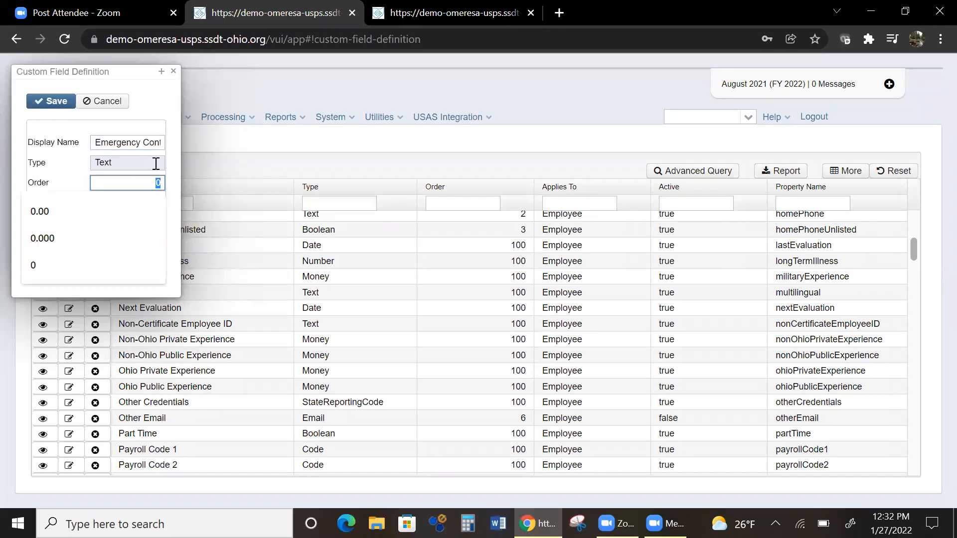
{"action": "double_click", "coordinate": [163, 184]}
{"action": "left_click", "coordinate": [61, 164]}
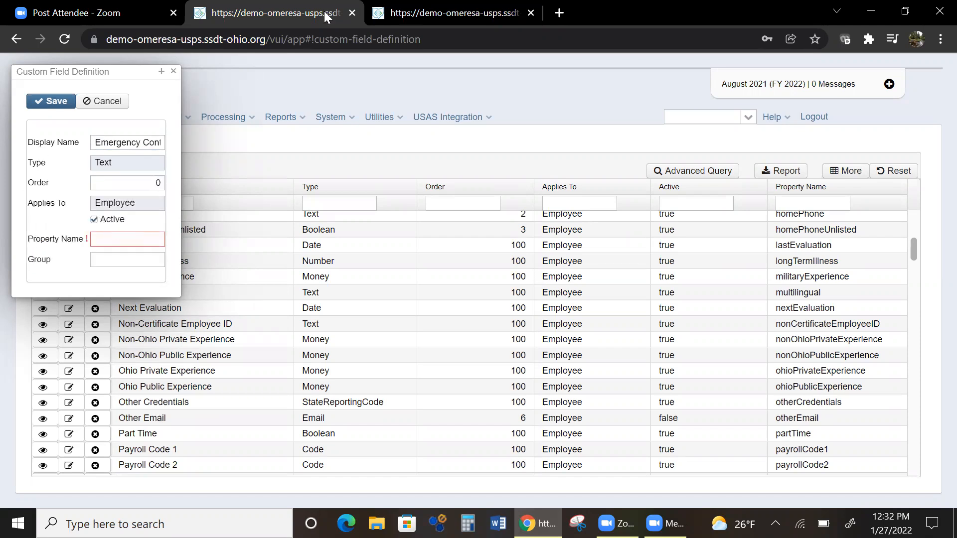
{"action": "left_click", "coordinate": [443, 13]}
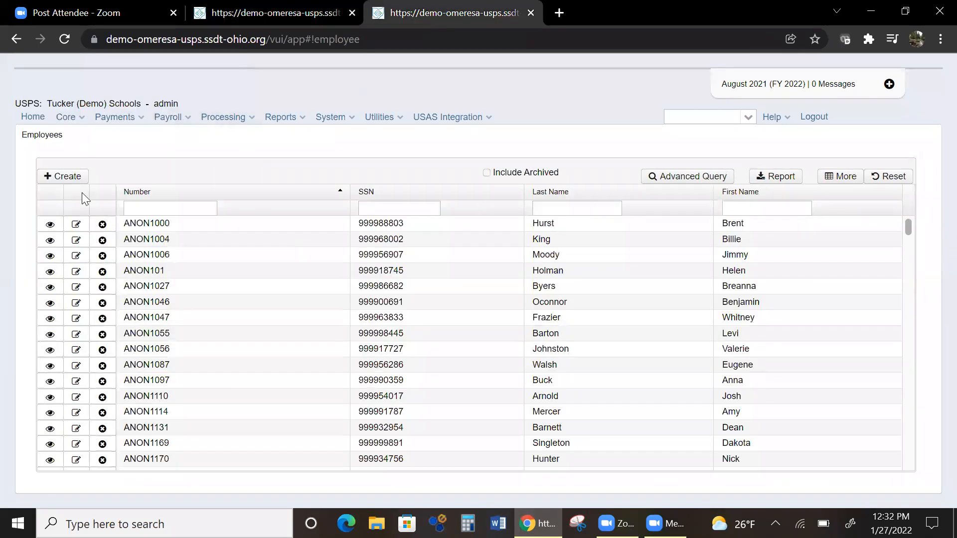
{"action": "left_click", "coordinate": [76, 225]}
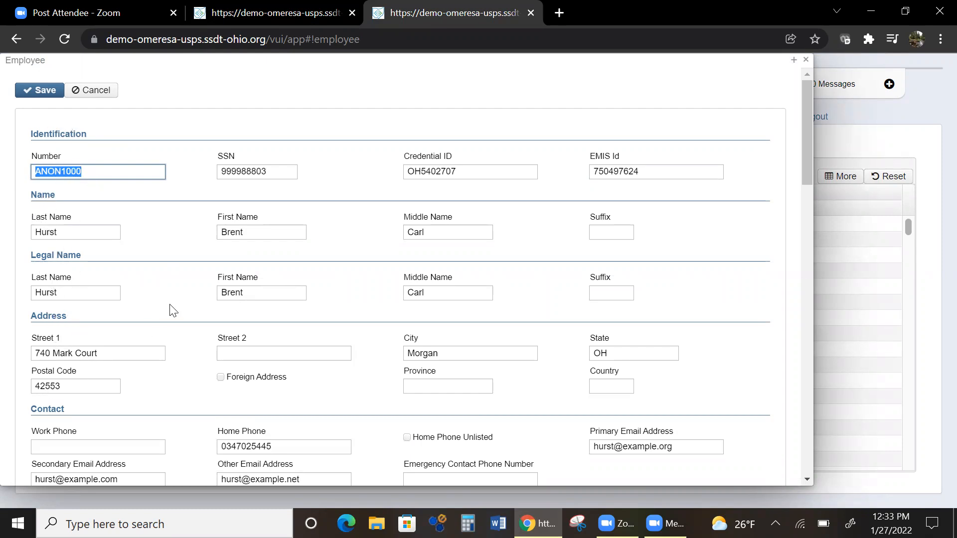
{"action": "scroll", "coordinate": [143, 237], "scroll_direction": "down", "scroll_amount": 2}
{"action": "scroll", "coordinate": [224, 271], "scroll_direction": "down", "scroll_amount": 2}
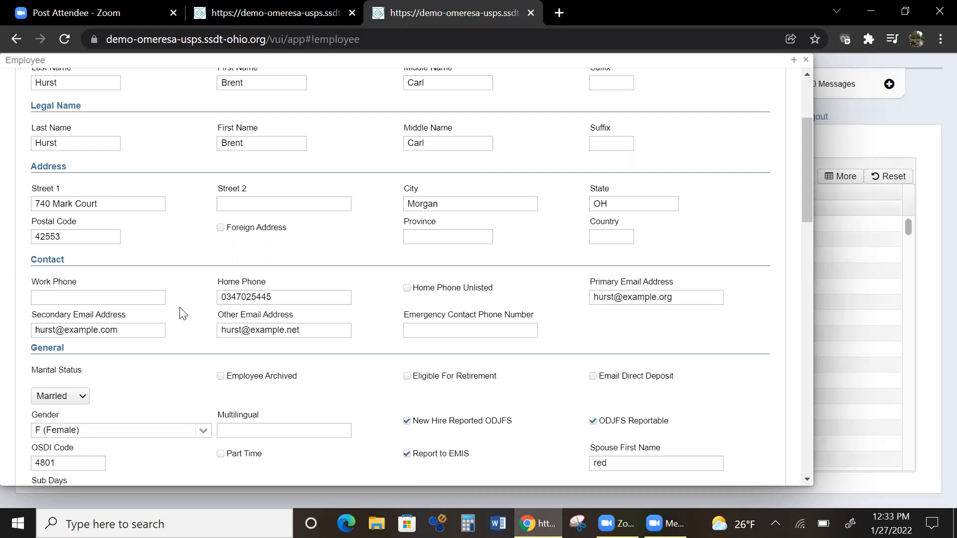
Step: Return to the custom field definition and set its order to 100 and its property name to ec
{"action": "left_click", "coordinate": [302, 12]}
{"action": "left_click", "coordinate": [134, 186]}
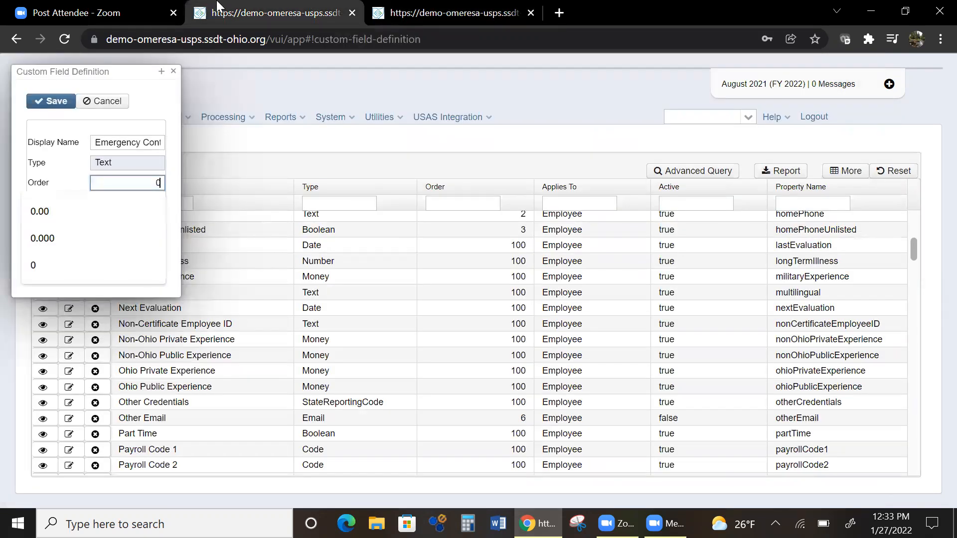
{"action": "type", "text": "100"}
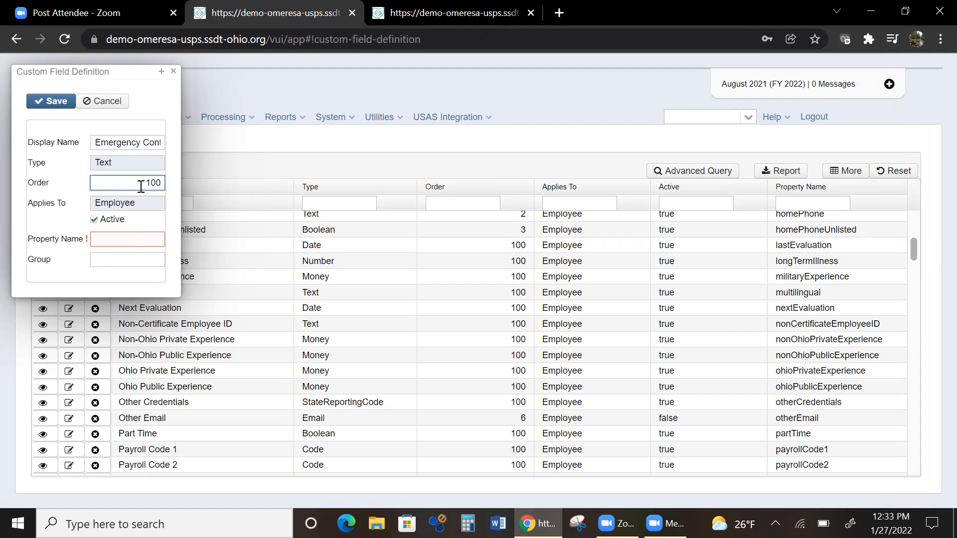
{"action": "left_click", "coordinate": [103, 240]}
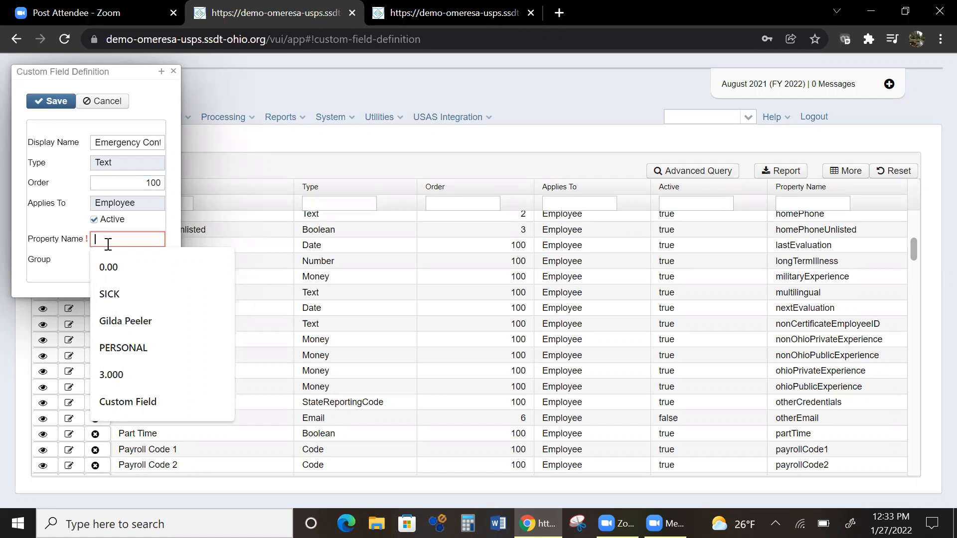
{"action": "type", "text": "ec"}
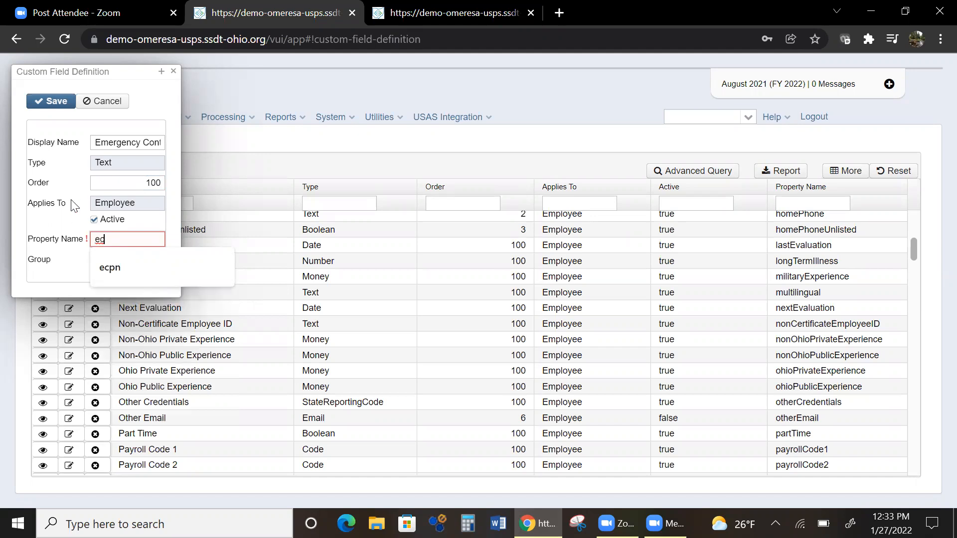
Step: Check the section headings on the employee record, assign the custom field to the Contact group and save it
{"action": "left_click", "coordinate": [118, 259]}
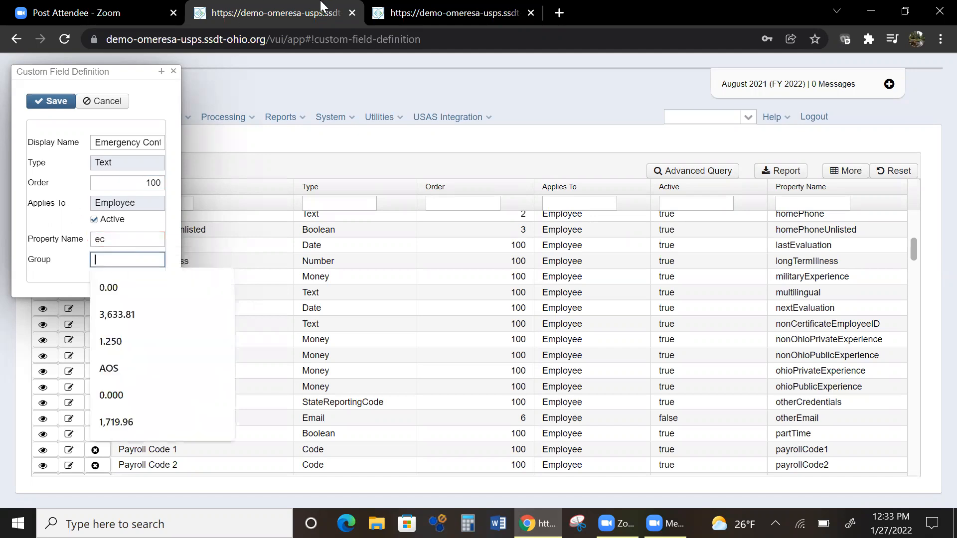
{"action": "left_click", "coordinate": [423, 3]}
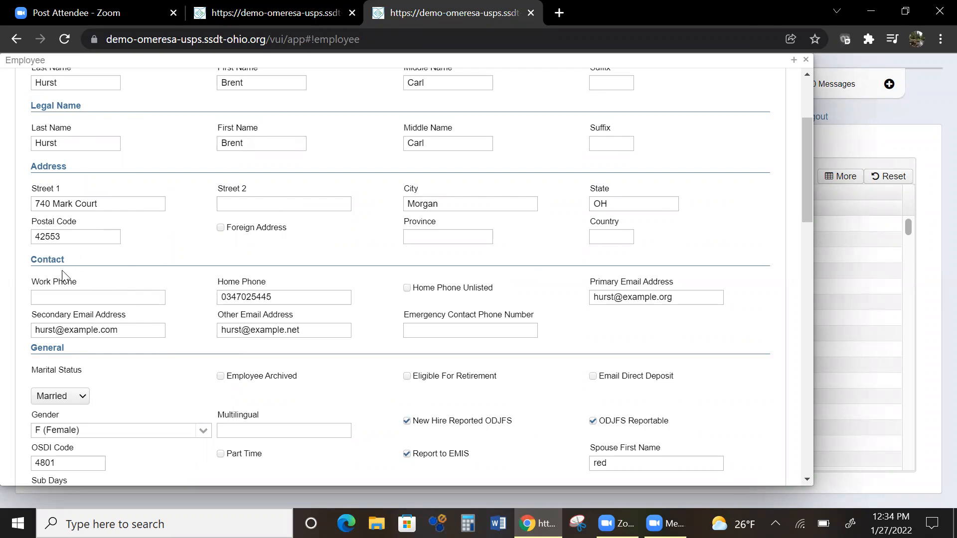
{"action": "left_click", "coordinate": [289, 11]}
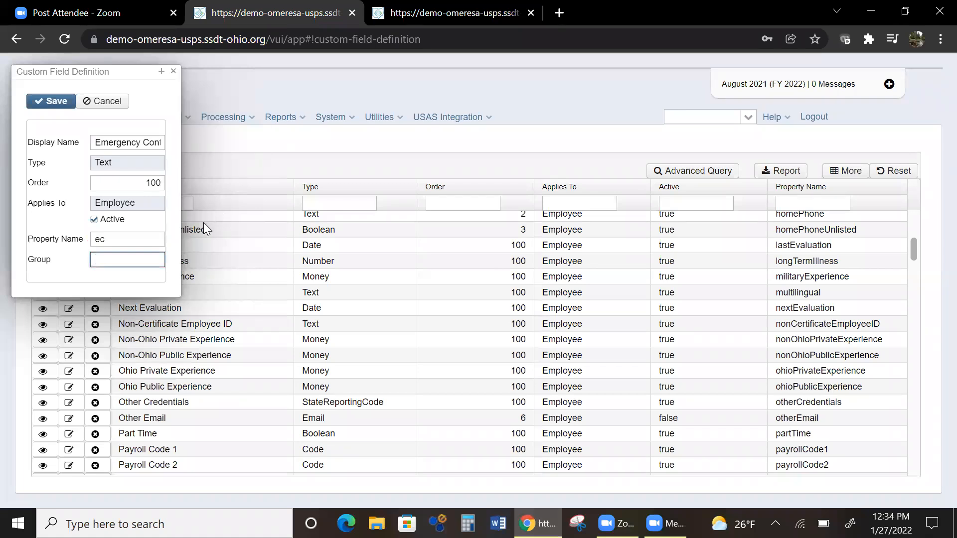
{"action": "type", "text": "Contact"}
{"action": "left_click", "coordinate": [52, 105]}
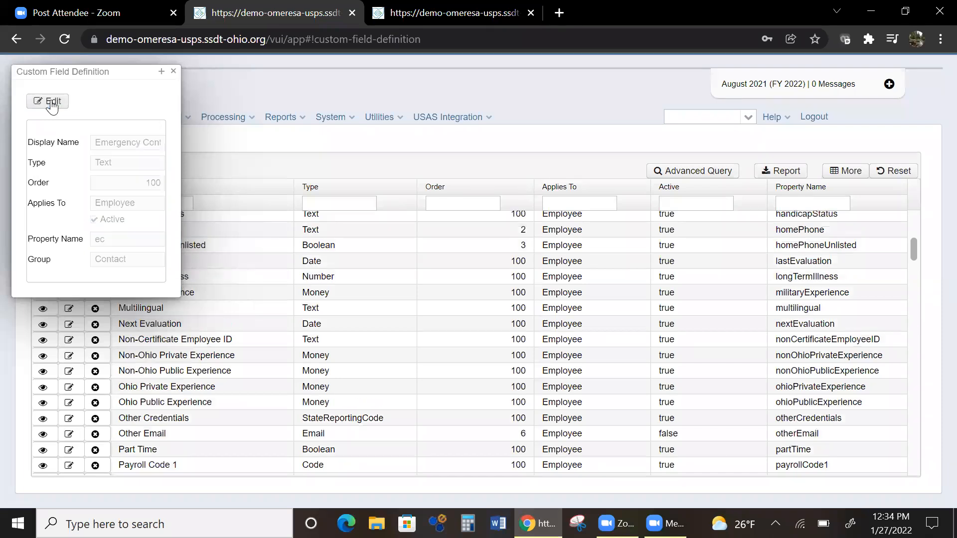
Step: Close the saved definition and filter the custom field list by display name with e
{"action": "left_click", "coordinate": [174, 71]}
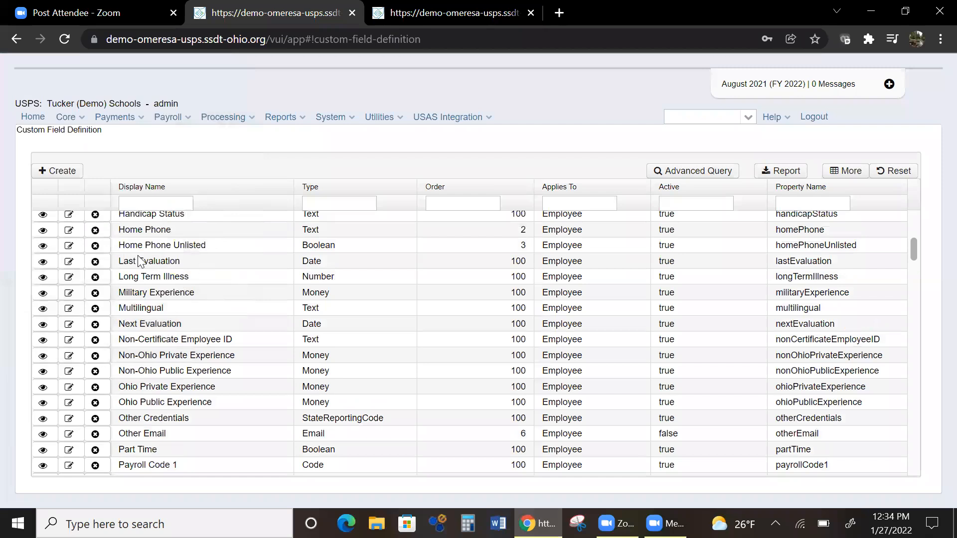
{"action": "left_click", "coordinate": [159, 201]}
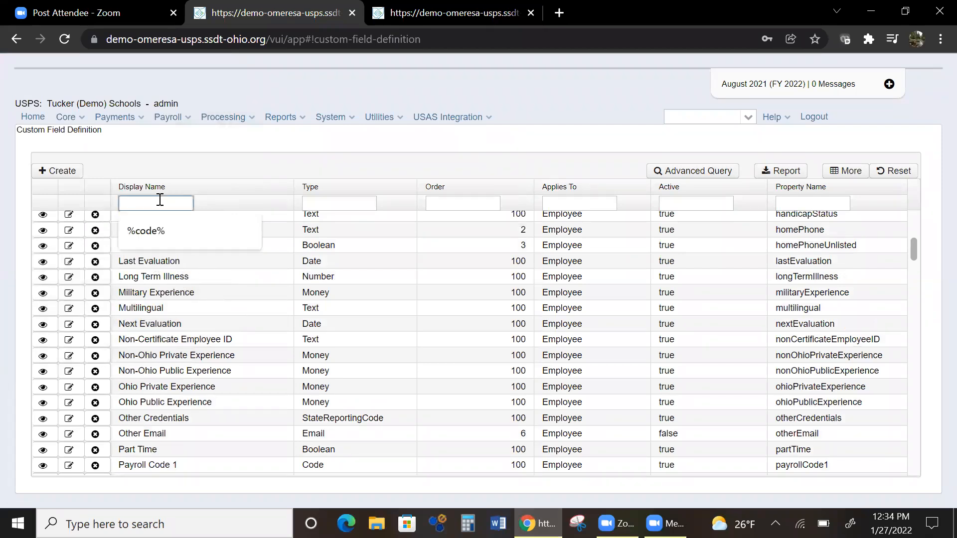
{"action": "type", "text": "e"}
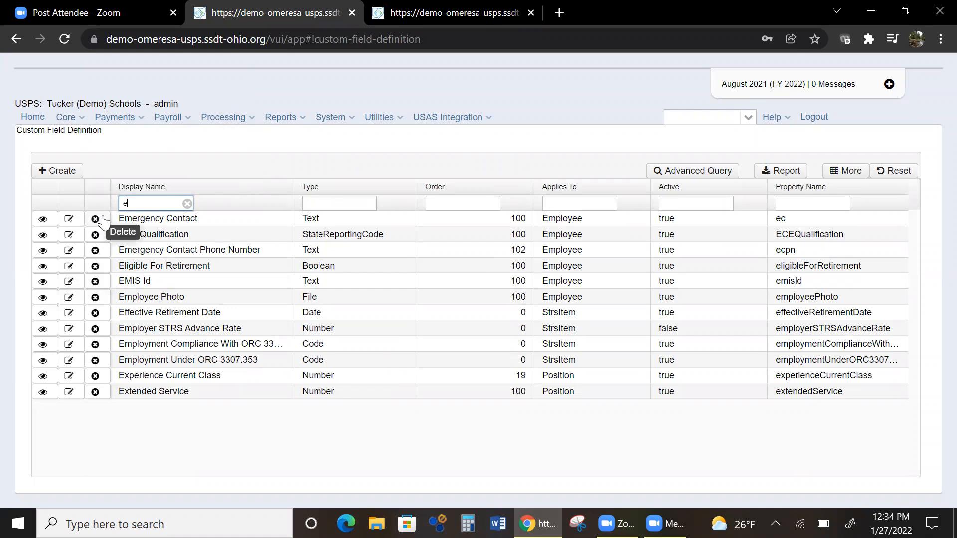
Step: Review the Emergency Contact field definition and close it, and close the employee record still open in the employee list
{"action": "left_click", "coordinate": [69, 220]}
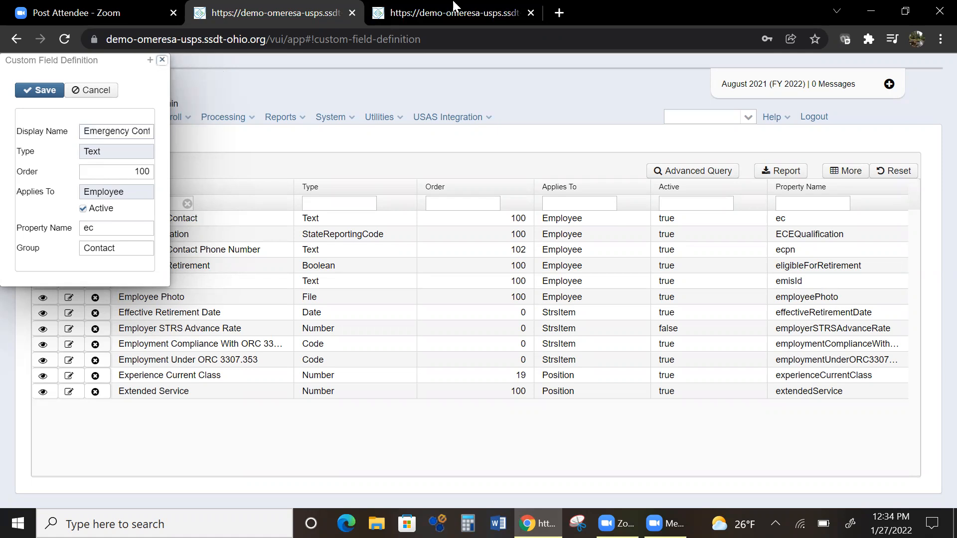
{"action": "left_click", "coordinate": [162, 60]}
{"action": "left_click", "coordinate": [486, 4]}
{"action": "left_click", "coordinate": [805, 60]}
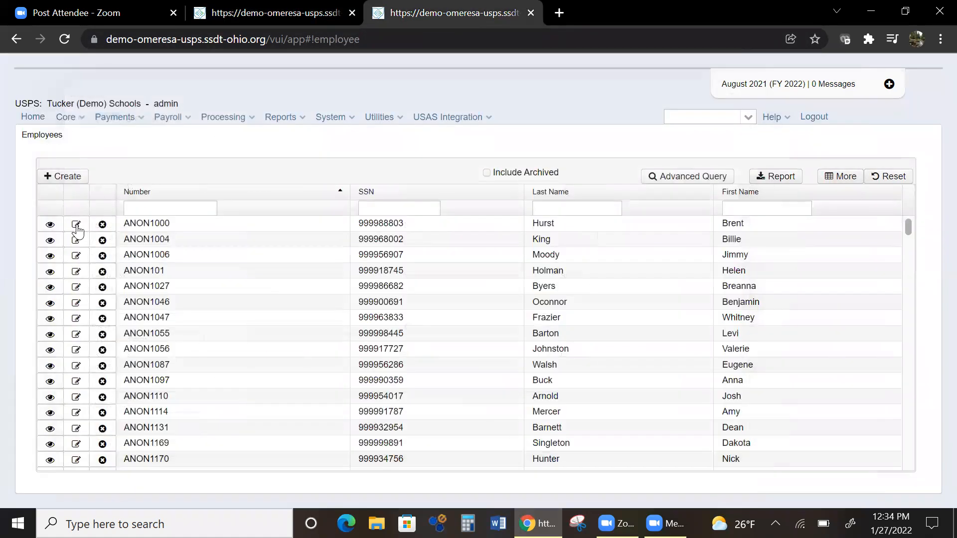
Step: Reopen the first employee's record, enter DAD as the Emergency Contact, and save and close the record
{"action": "left_click", "coordinate": [77, 227]}
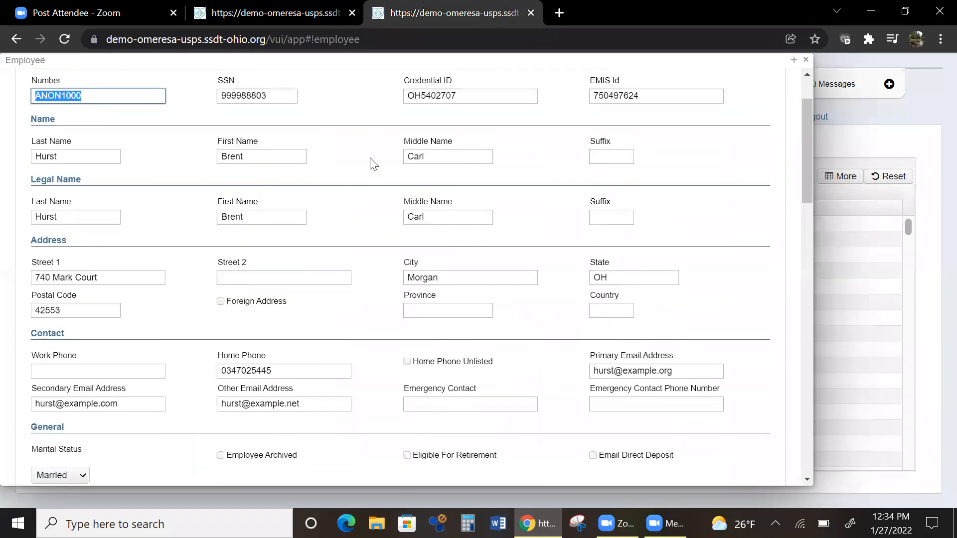
{"action": "scroll", "coordinate": [374, 165], "scroll_direction": "down", "scroll_amount": 1}
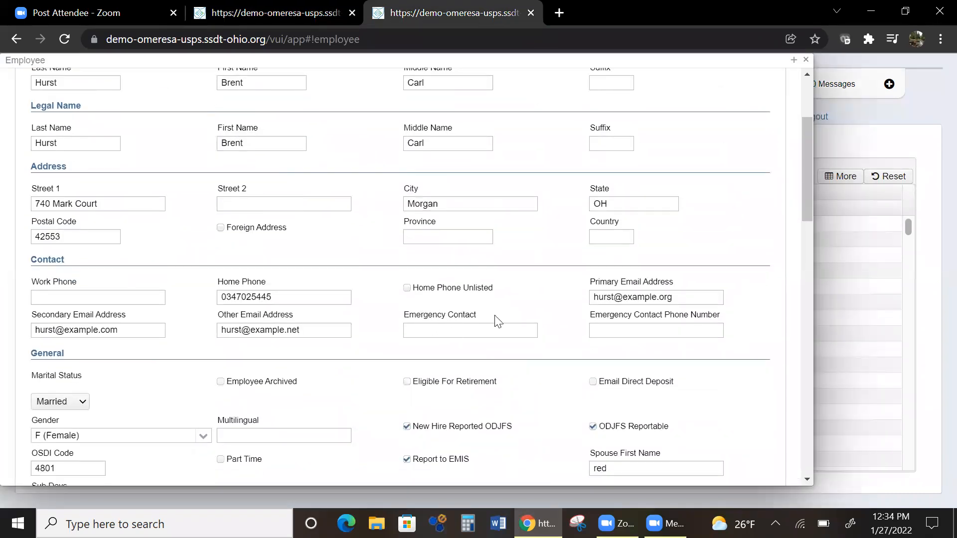
{"action": "left_click", "coordinate": [469, 331]}
{"action": "type", "text": "DAD"}
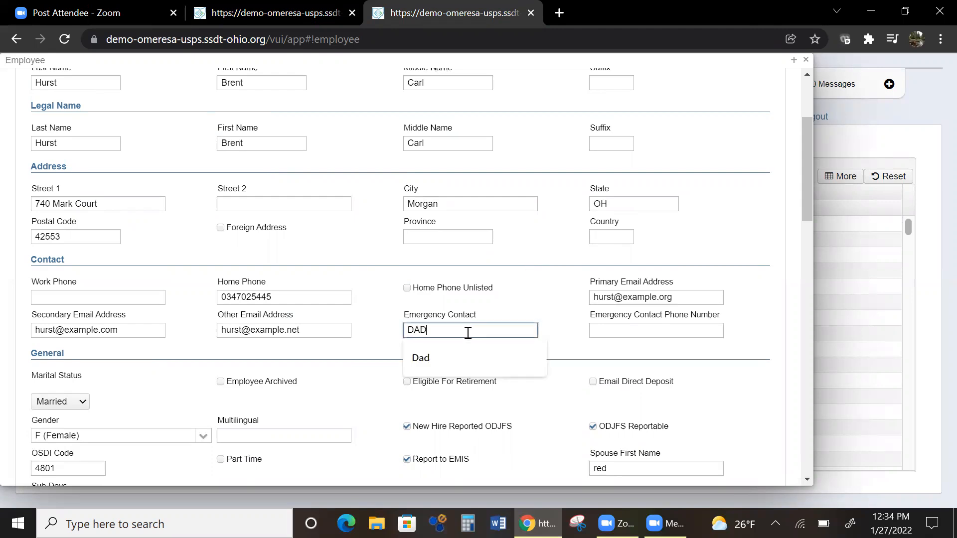
{"action": "scroll", "coordinate": [204, 189], "scroll_direction": "up", "scroll_amount": 3}
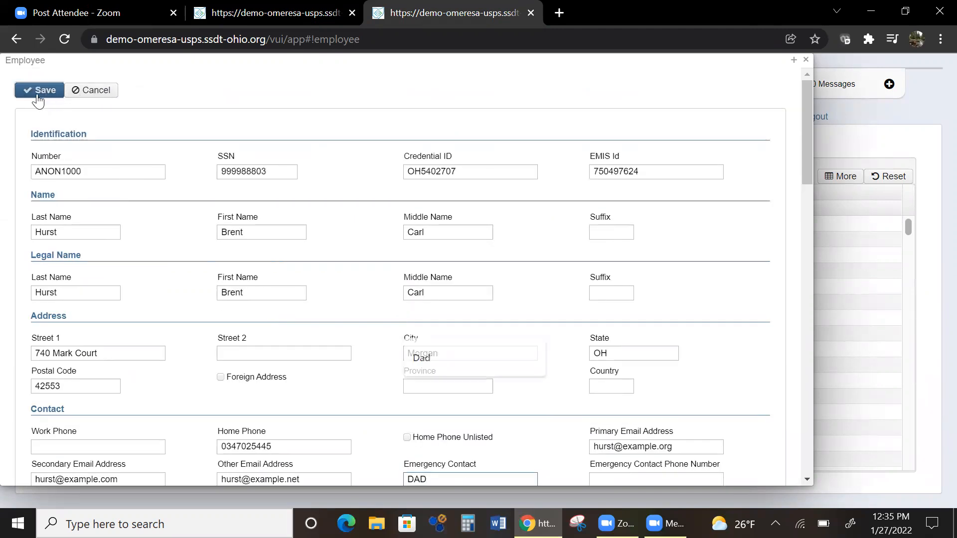
{"action": "left_click", "coordinate": [806, 60]}
Step: Return to the custom field list, make the Emergency Contact definition inactive and save it
{"action": "left_click", "coordinate": [262, 4]}
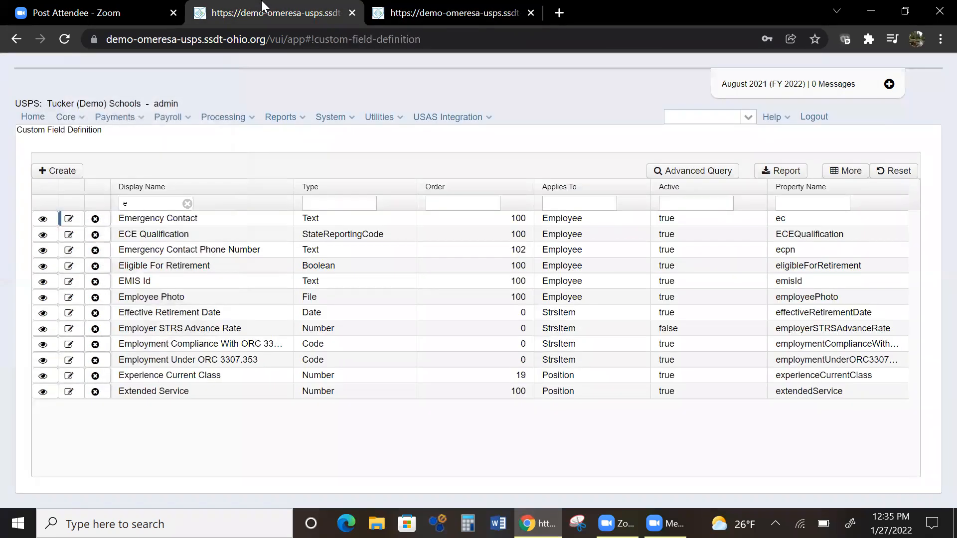
{"action": "left_click", "coordinate": [69, 219]}
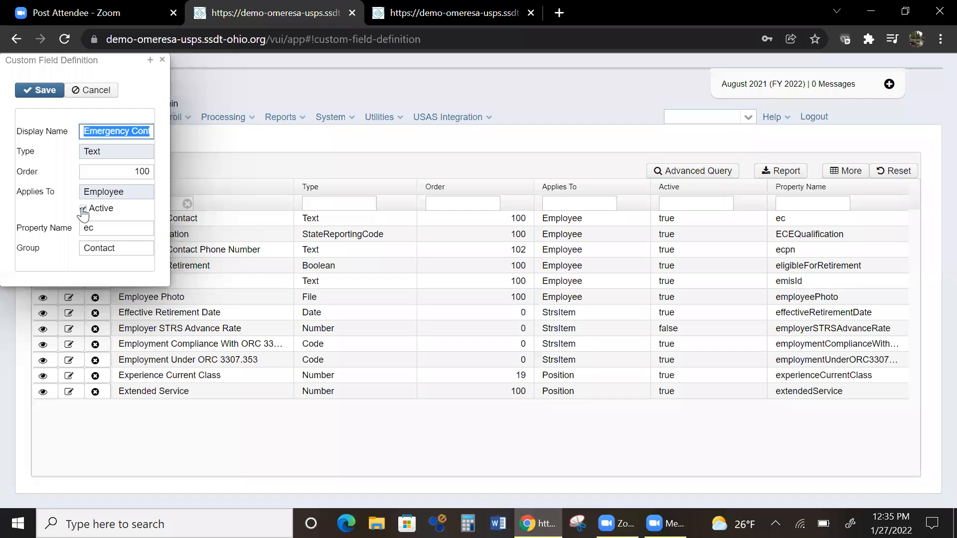
{"action": "left_click", "coordinate": [83, 211]}
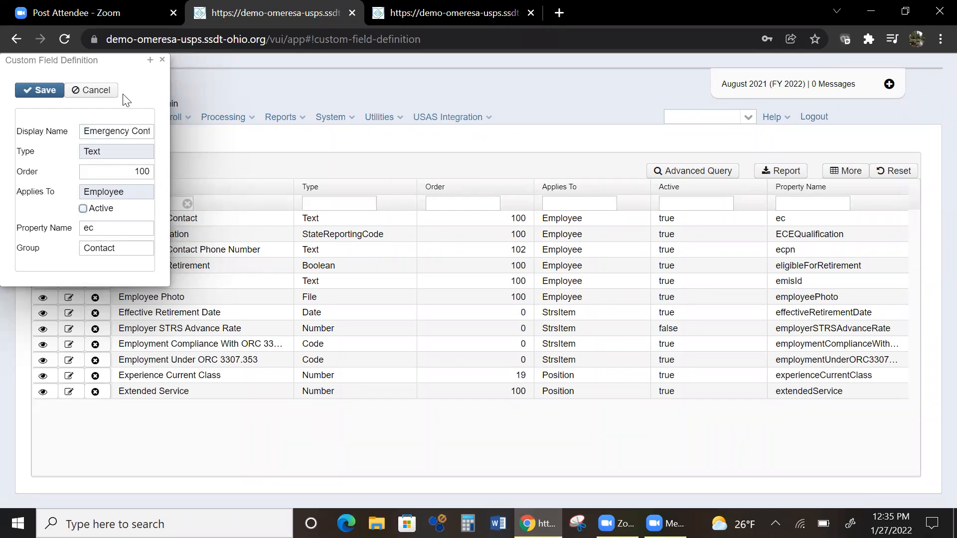
{"action": "left_click_drag", "start_coordinate": [105, 65], "coordinate": [269, 138]}
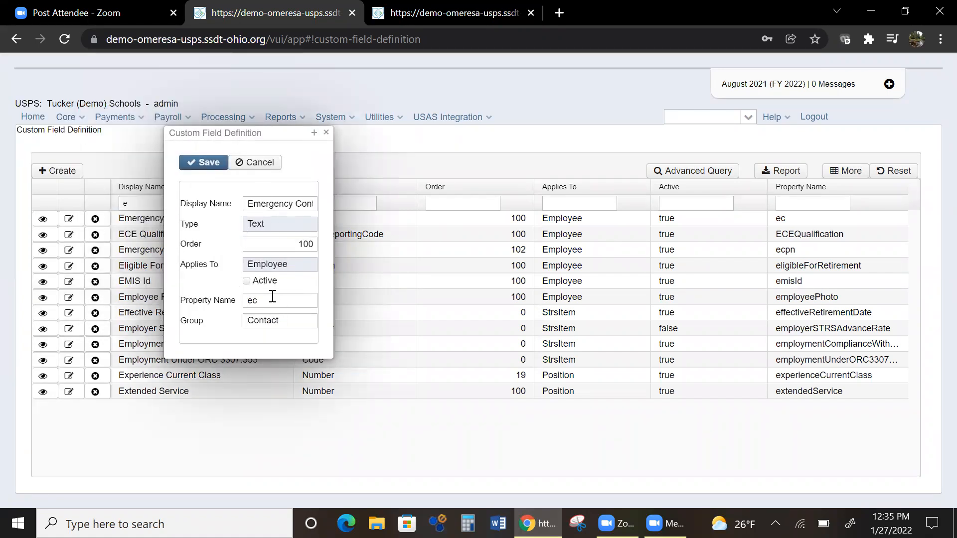
{"action": "left_click", "coordinate": [207, 162]}
Step: Open the first employee's record and check its Contact section for the deactivated Emergency Contact field
{"action": "left_click", "coordinate": [443, 12]}
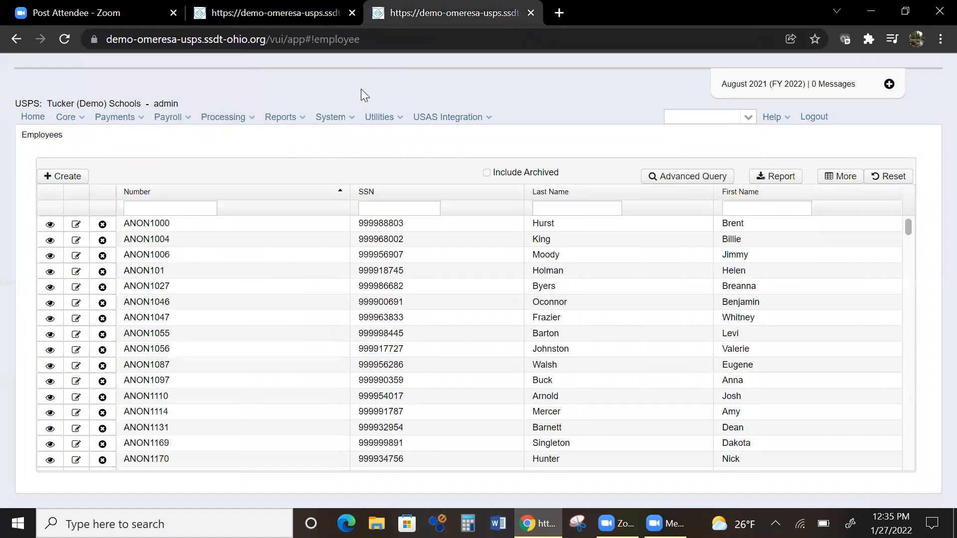
{"action": "left_click", "coordinate": [77, 225]}
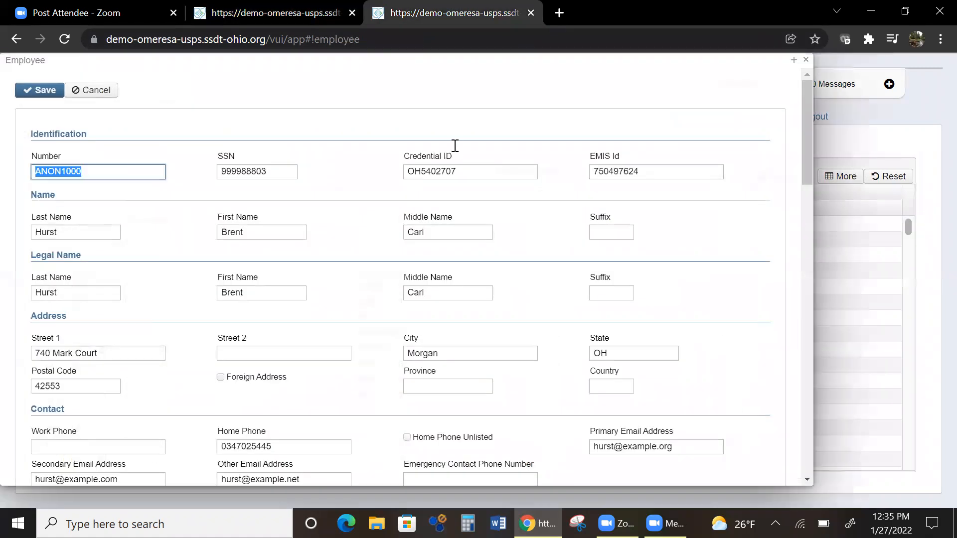
{"action": "scroll", "coordinate": [518, 317], "scroll_direction": "down", "scroll_amount": 3}
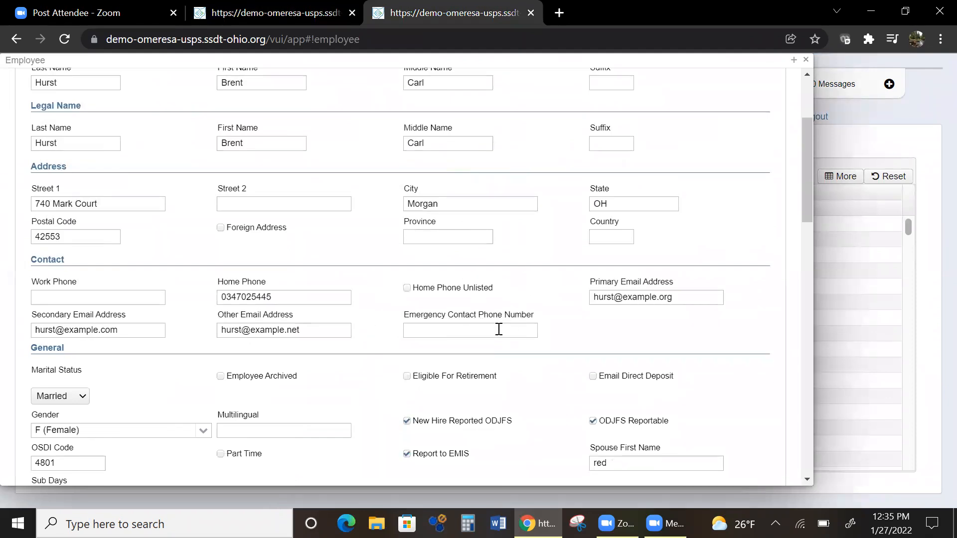
Step: Return to the Emergency Contact definition, make it active again, set its order to 1 and save it
{"action": "left_click", "coordinate": [279, 13]}
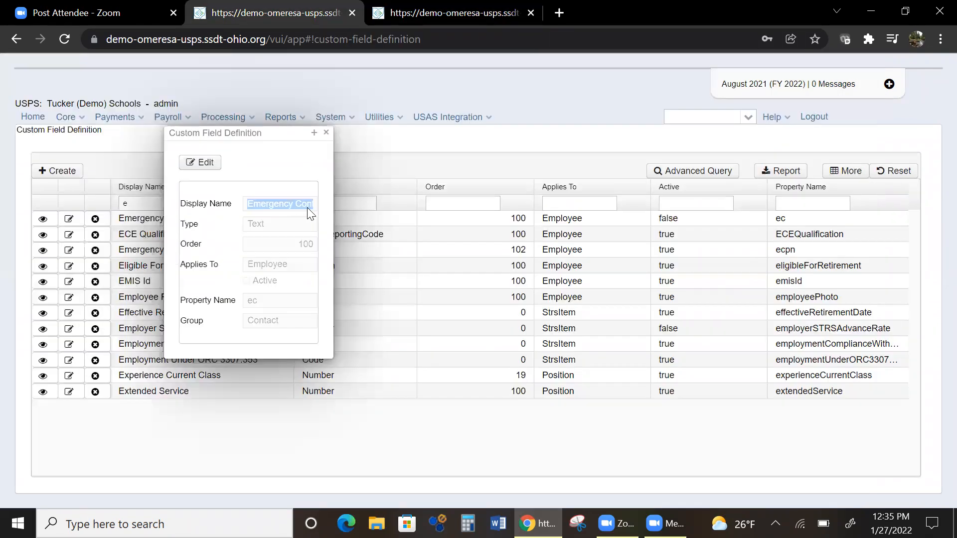
{"action": "left_click", "coordinate": [212, 172]}
{"action": "left_click", "coordinate": [265, 281]}
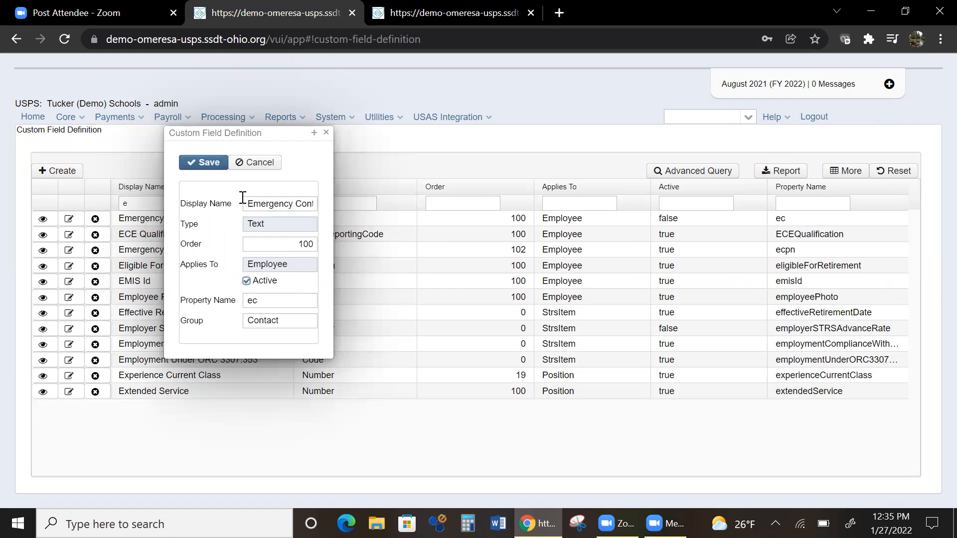
{"action": "left_click", "coordinate": [312, 244]}
{"action": "key", "text": "BackSpace"}
{"action": "key", "text": "BackSpace"}
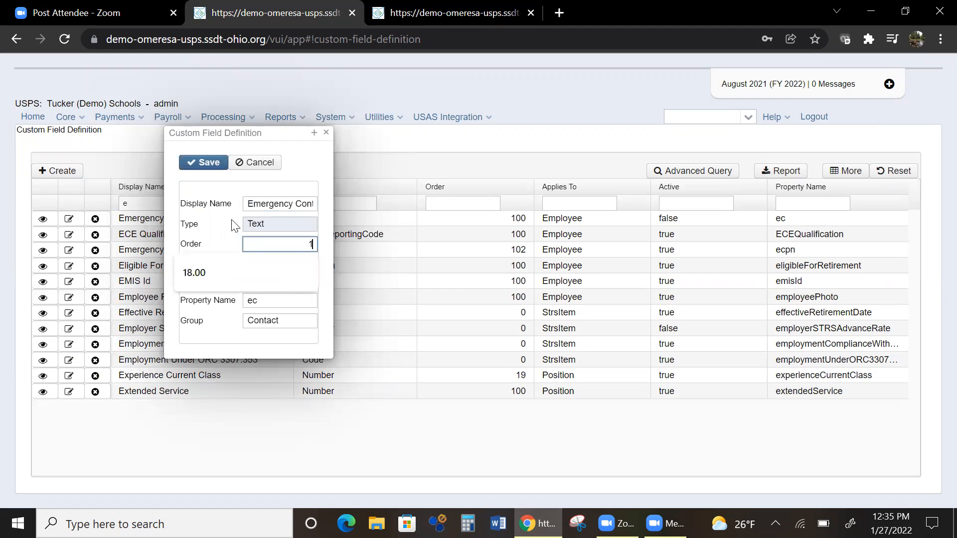
{"action": "left_click", "coordinate": [215, 166]}
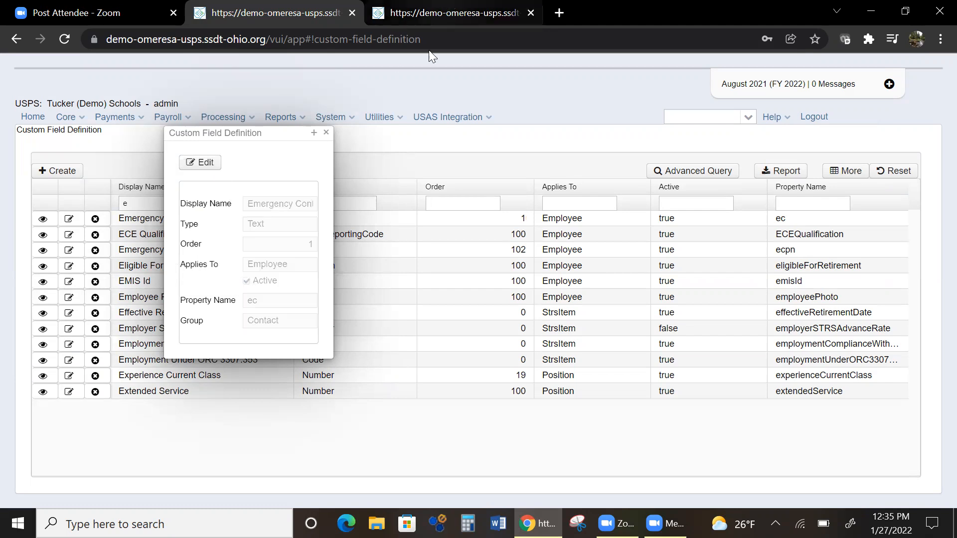
Step: Reload the first employee's record, check where Emergency Contact sits in the Contact section, and close the record
{"action": "left_click", "coordinate": [429, 14]}
{"action": "left_click", "coordinate": [806, 60]}
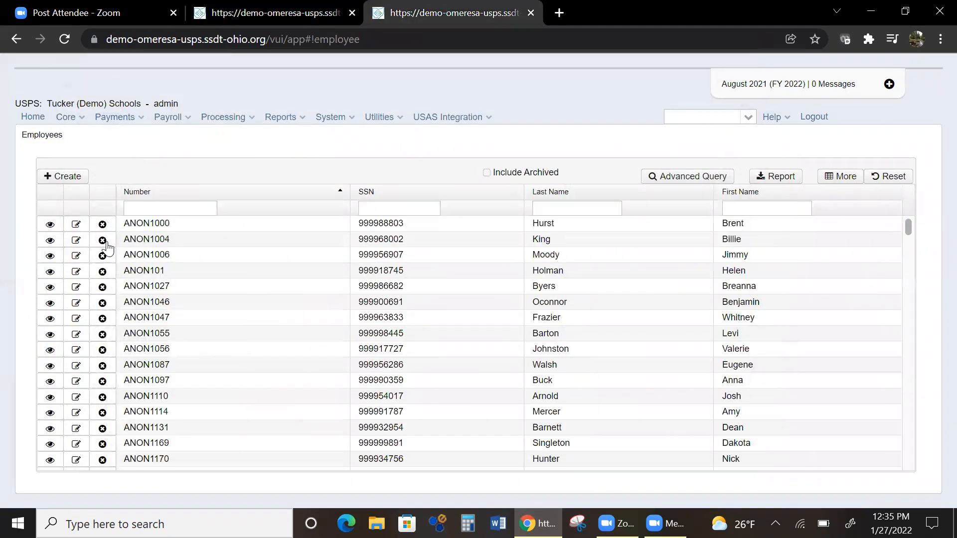
{"action": "left_click", "coordinate": [77, 225]}
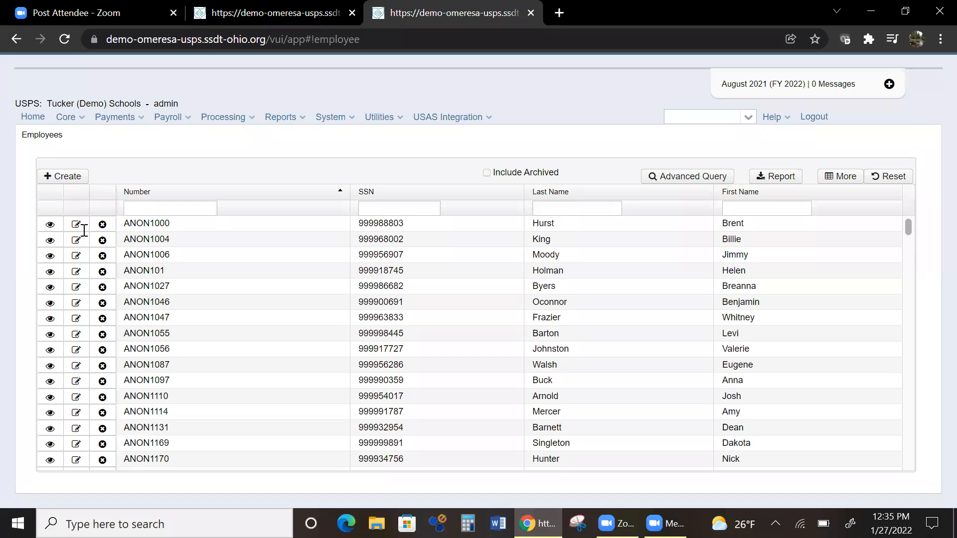
{"action": "scroll", "coordinate": [306, 238], "scroll_direction": "down", "scroll_amount": 2}
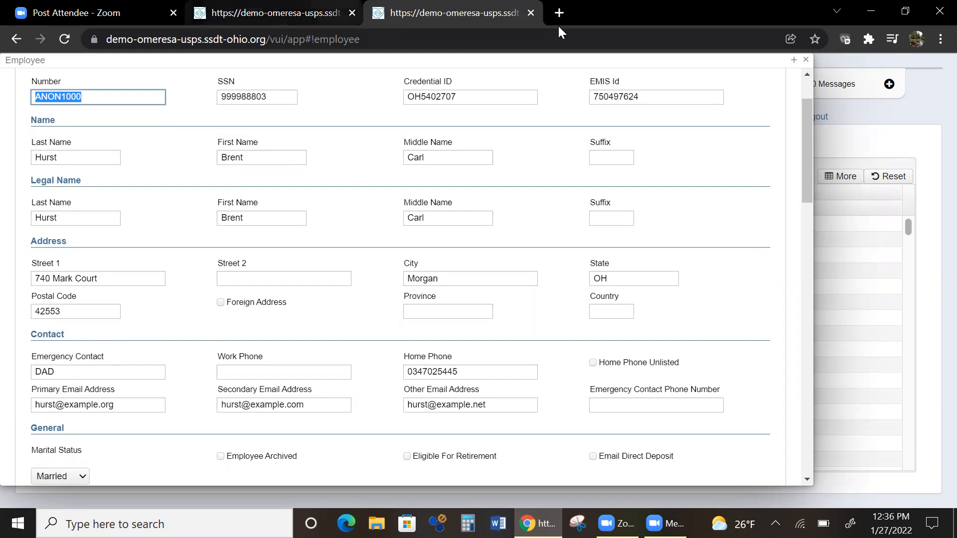
{"action": "left_click", "coordinate": [805, 60]}
Step: Close the open field definition and try to delete the Emergency Contact custom field from the list
{"action": "left_click", "coordinate": [309, 18]}
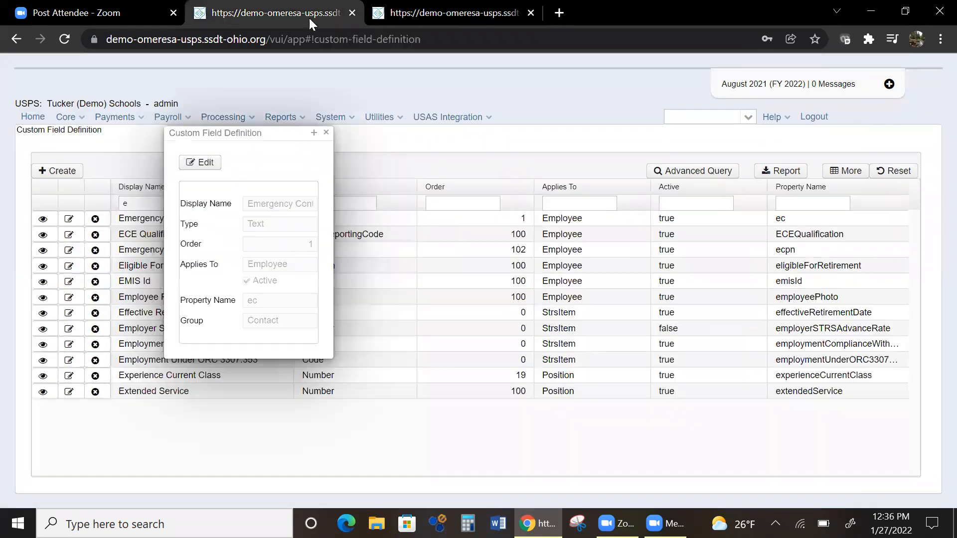
{"action": "left_click", "coordinate": [326, 133]}
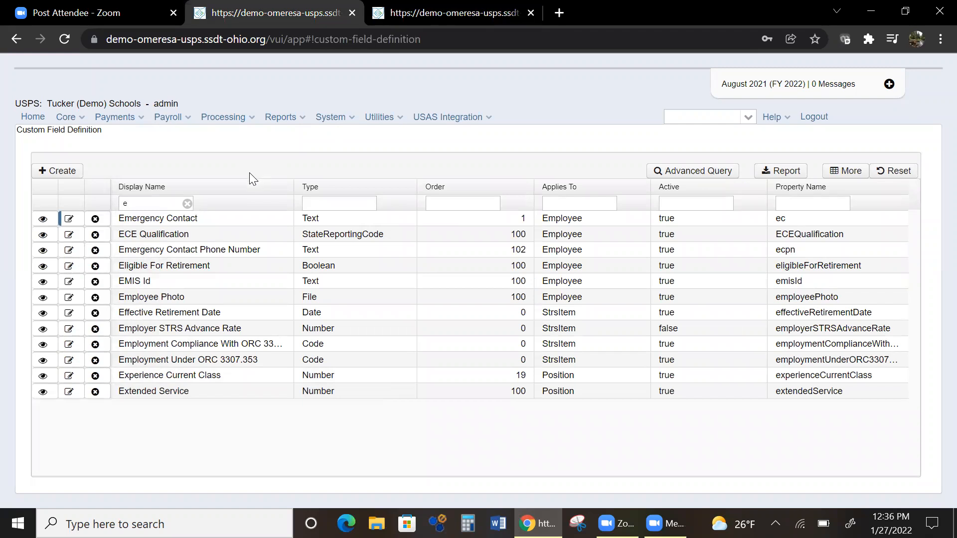
{"action": "left_click", "coordinate": [104, 220]}
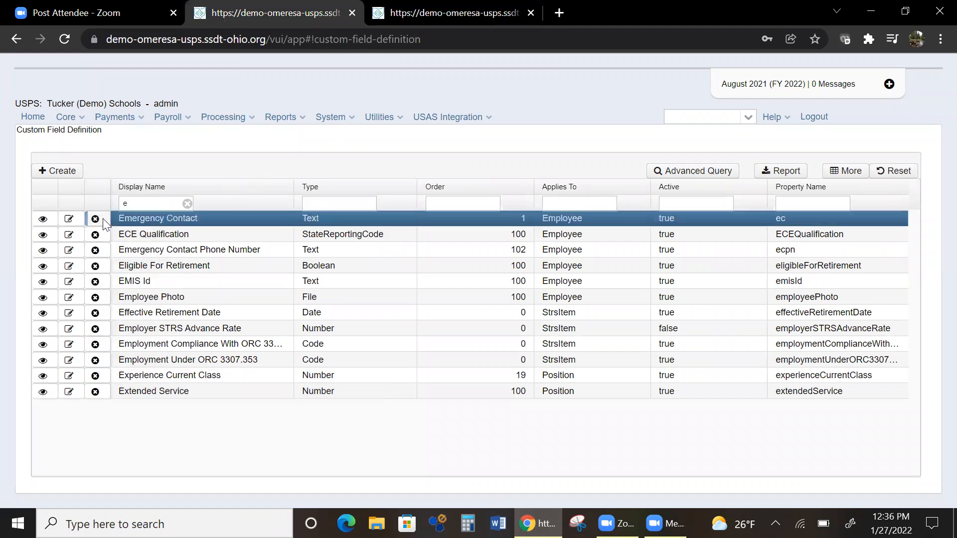
{"action": "left_click", "coordinate": [95, 219]}
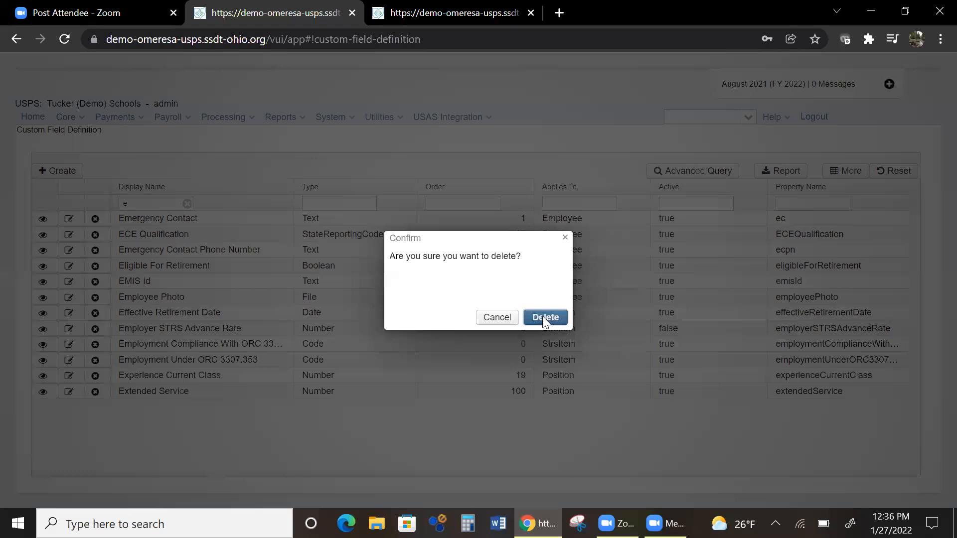
{"action": "left_click", "coordinate": [543, 317]}
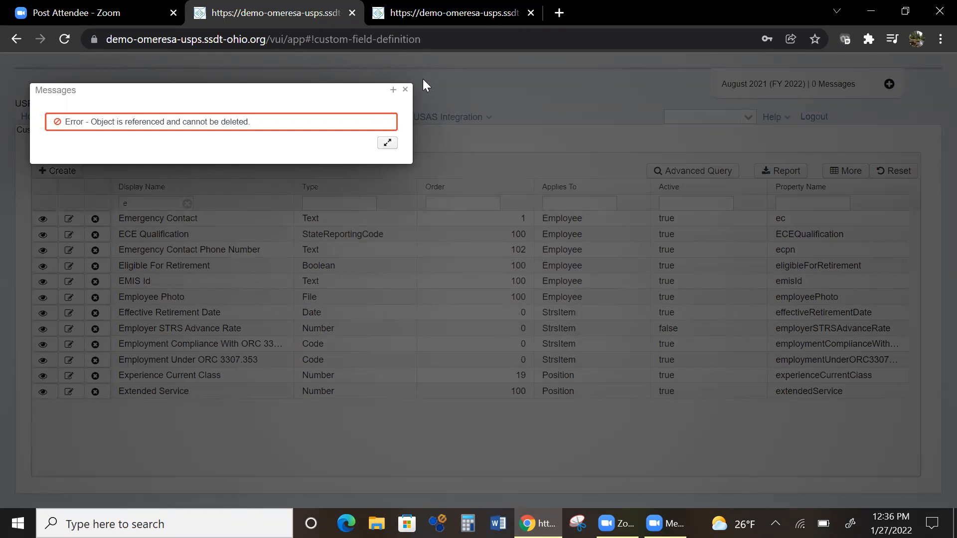
{"action": "left_click", "coordinate": [405, 91]}
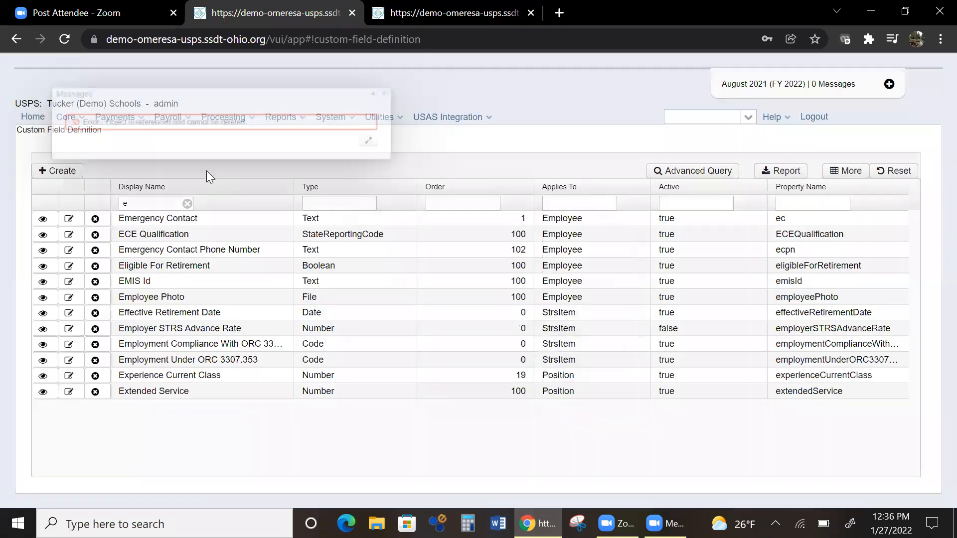
Step: Delete the Emergency Contact Phone Number custom field and confirm the deletion
{"action": "left_click", "coordinate": [95, 251]}
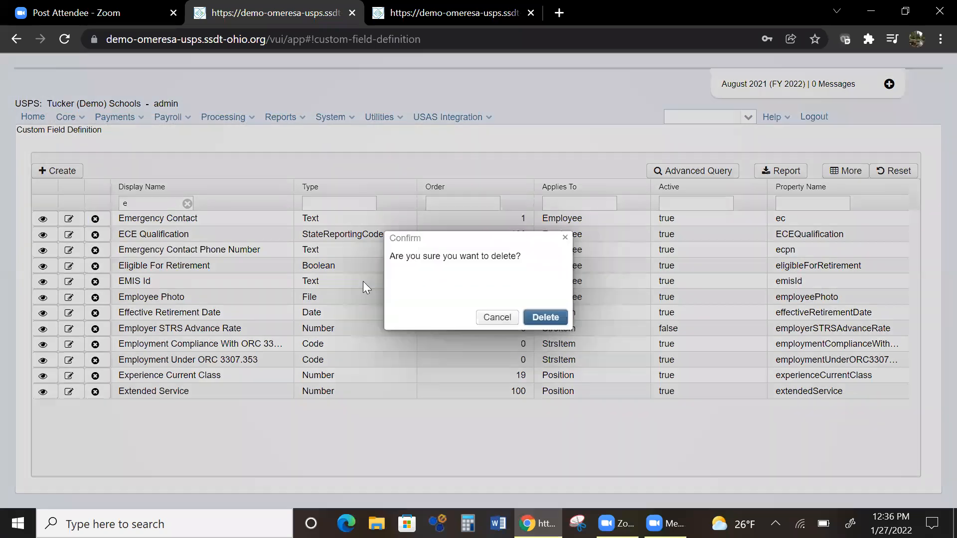
{"action": "left_click", "coordinate": [534, 319]}
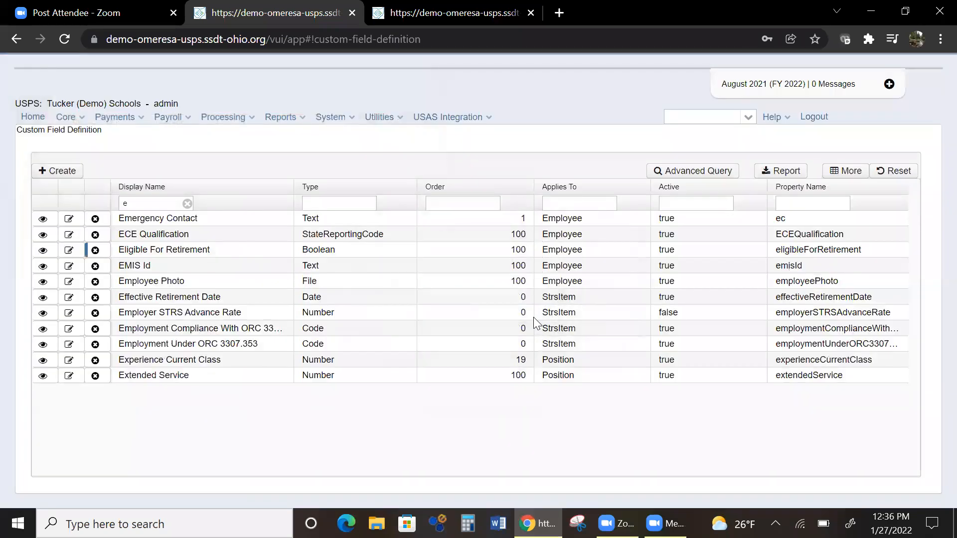
Step: Check the first employee's Contact section for the deleted Emergency Contact Phone Number field, and close the record
{"action": "left_click", "coordinate": [453, 13]}
{"action": "left_click", "coordinate": [75, 235]}
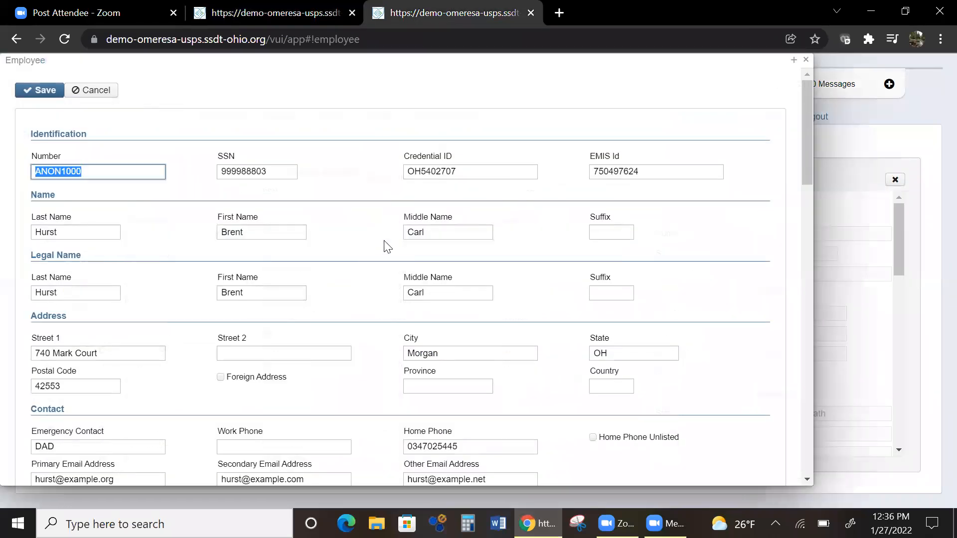
{"action": "scroll", "coordinate": [394, 230], "scroll_direction": "down", "scroll_amount": 2}
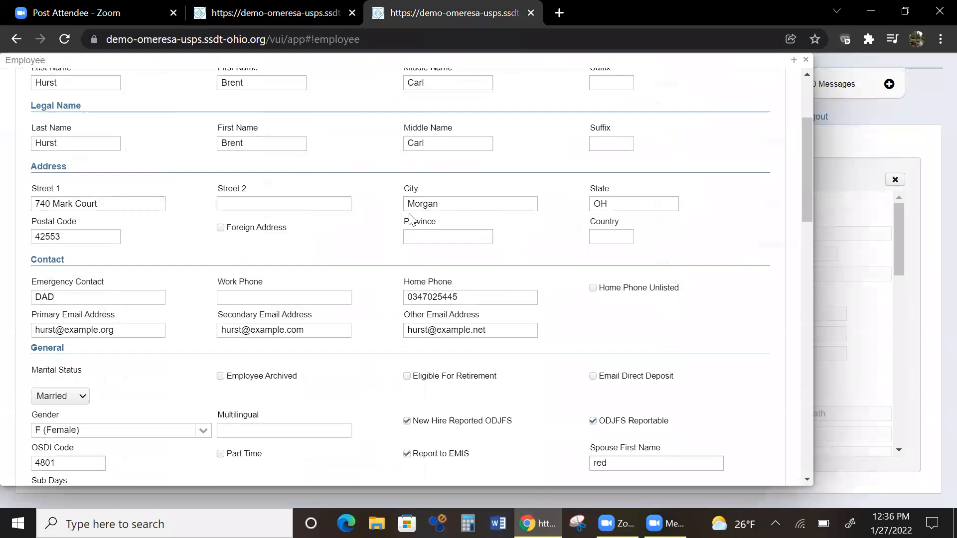
{"action": "left_click", "coordinate": [805, 60]}
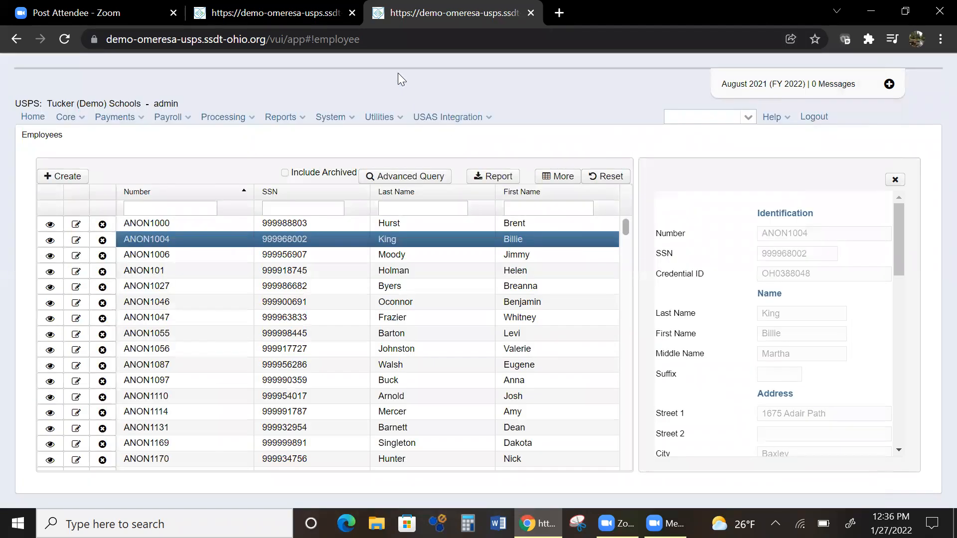